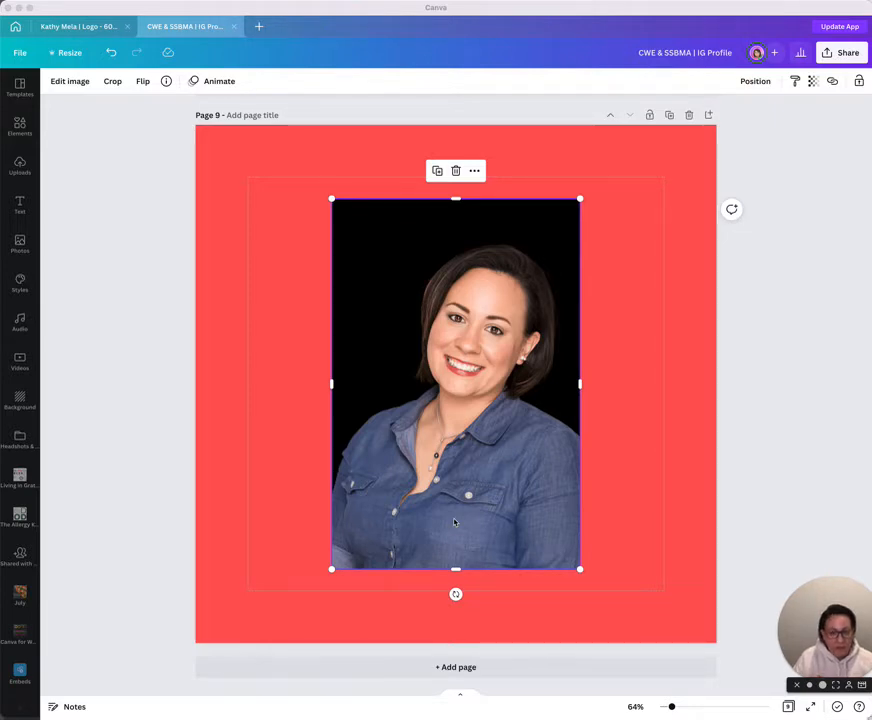
- Examine the finished circular profile design on the page above, and return to the portrait on page 9
scroll(612, 485, up, 10)
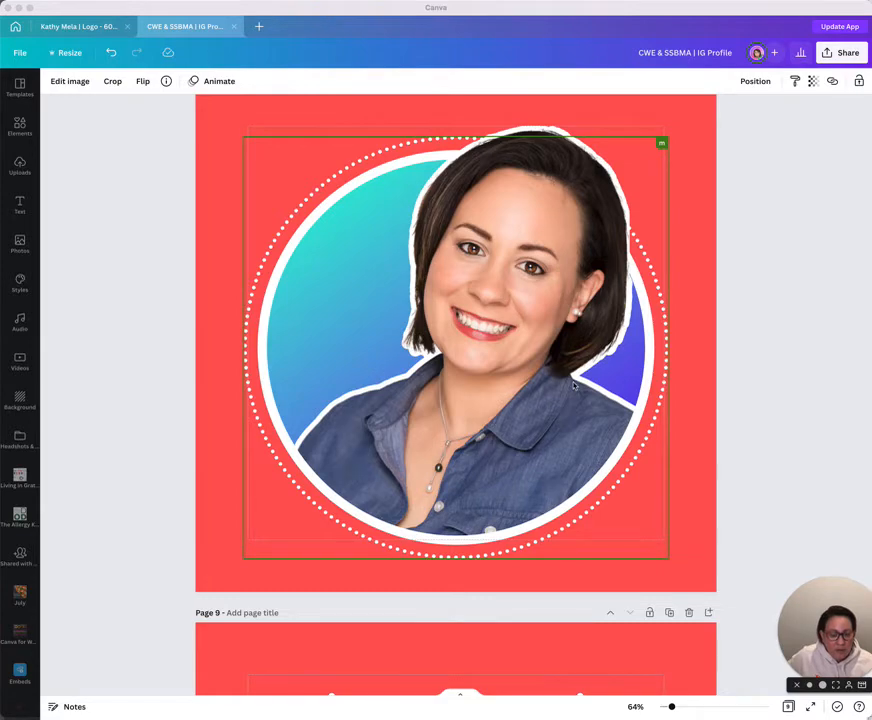
click(710, 395)
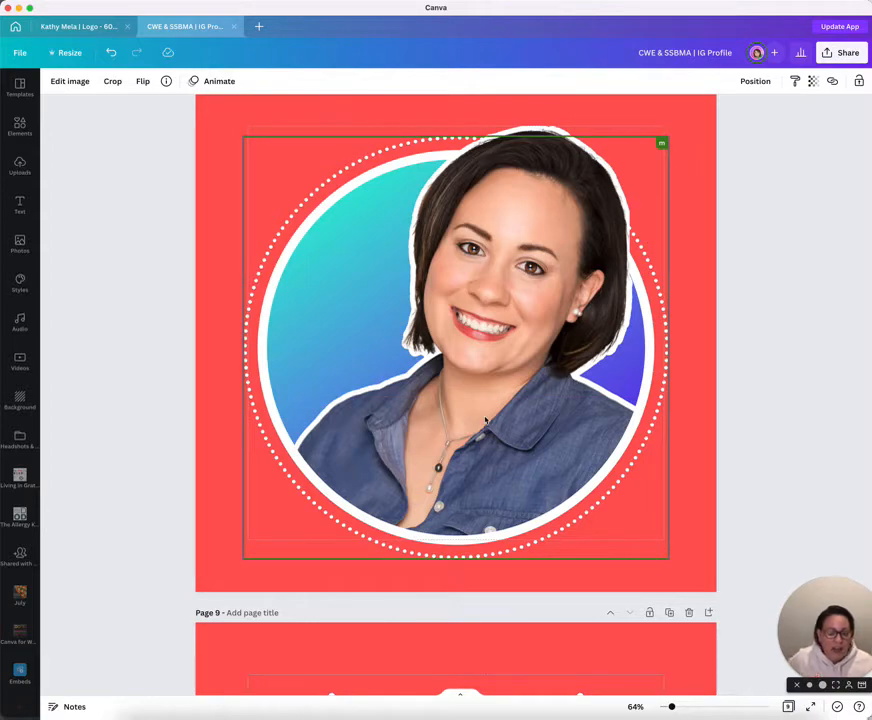
click(686, 458)
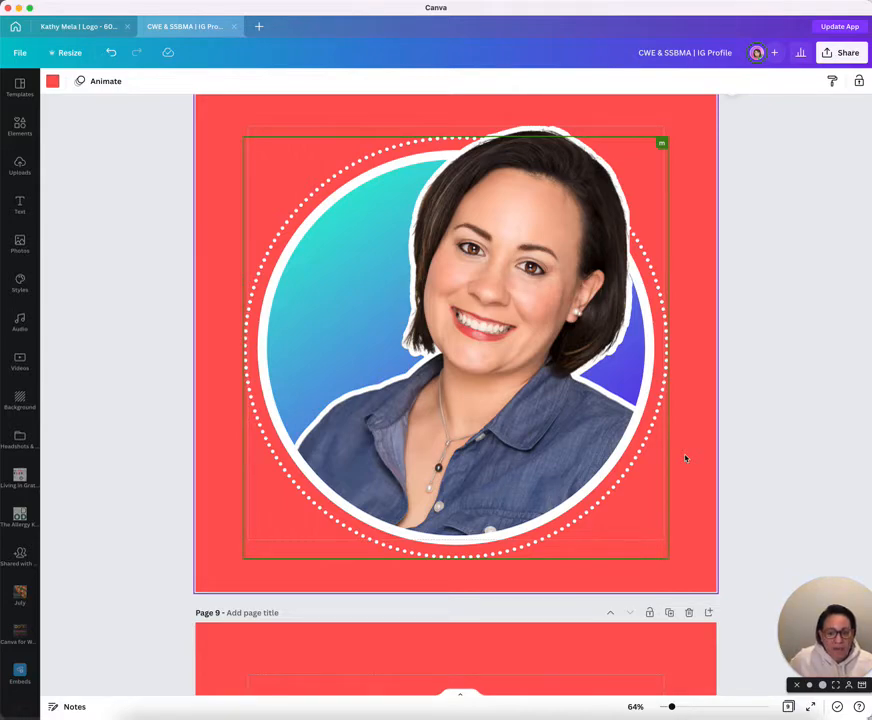
scroll(686, 458, down, 5)
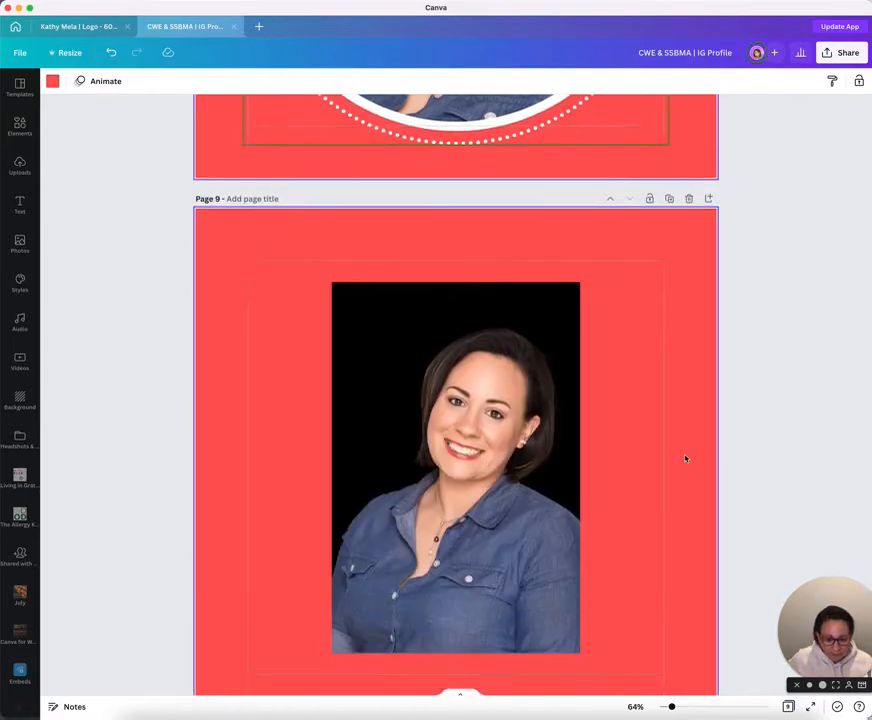
click(624, 452)
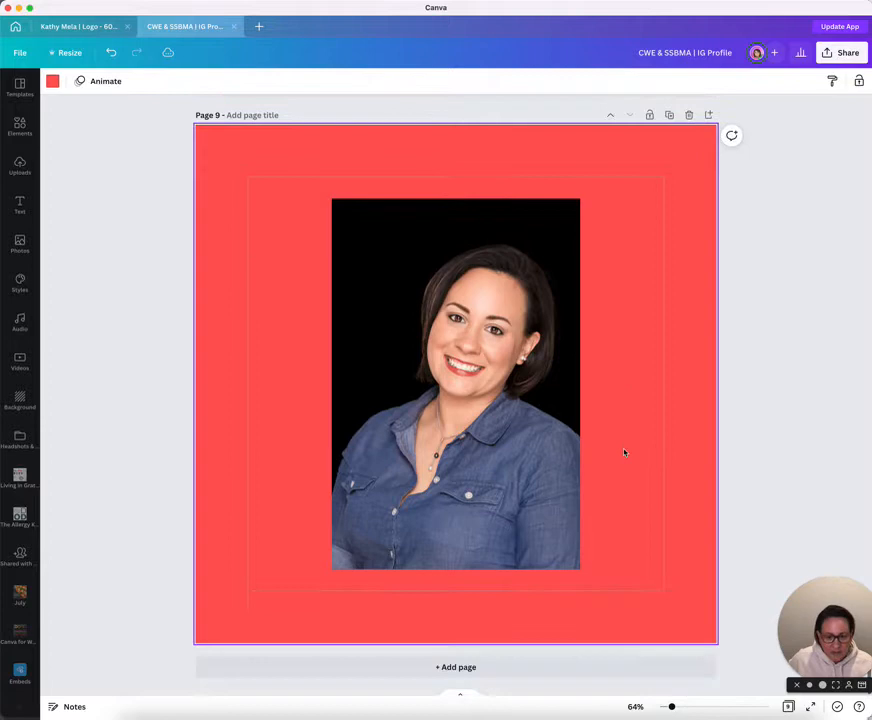
click(383, 367)
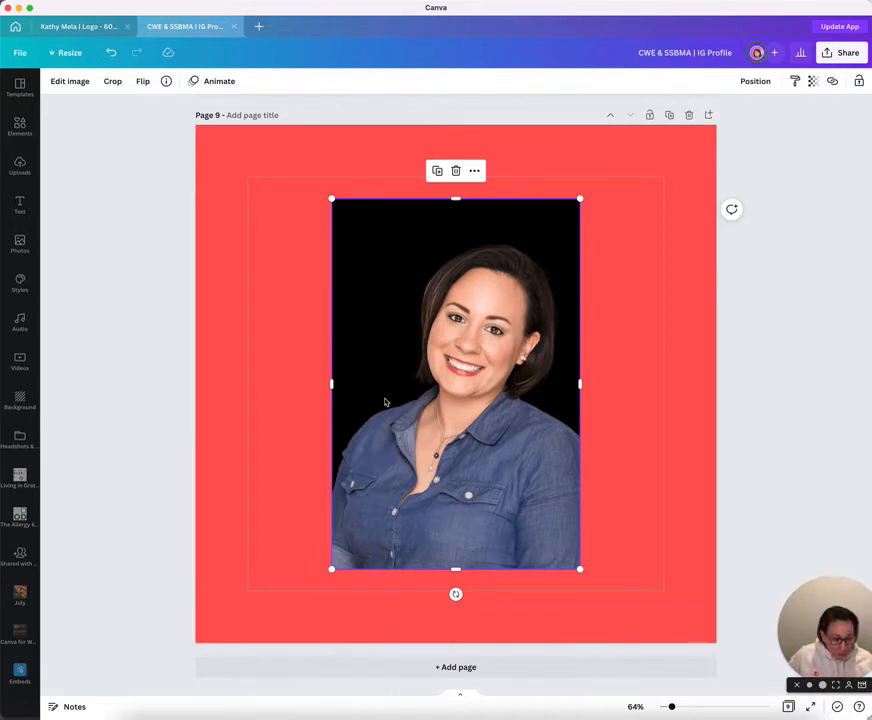
drag(826, 632, 805, 160)
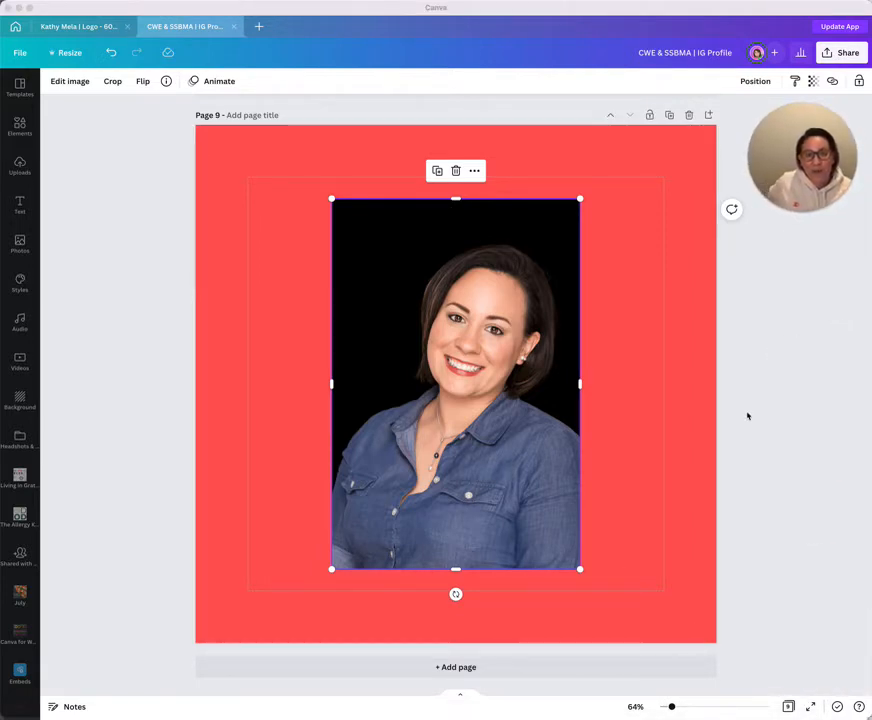
scroll(746, 414, up, 1)
scroll(707, 413, down, 1)
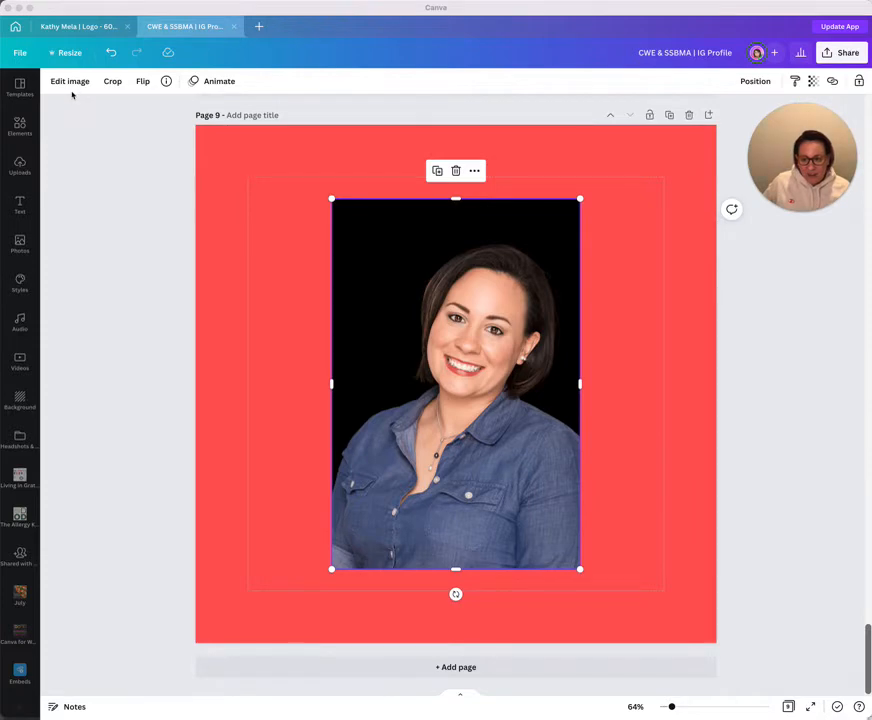
click(284, 264)
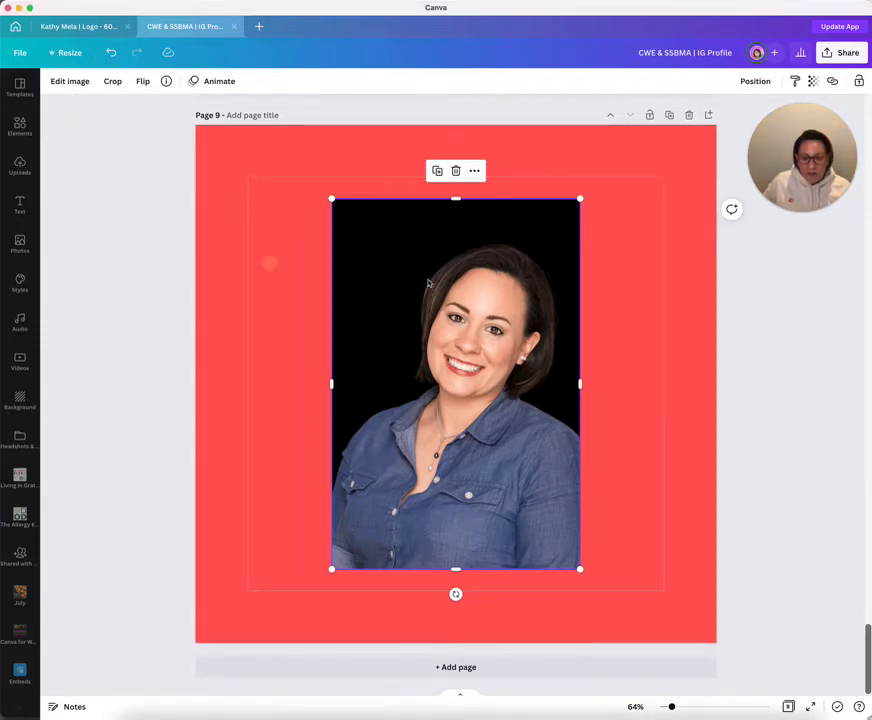
- Move the portrait to the left half of page 9 and remove its background
drag(475, 288, 346, 261)
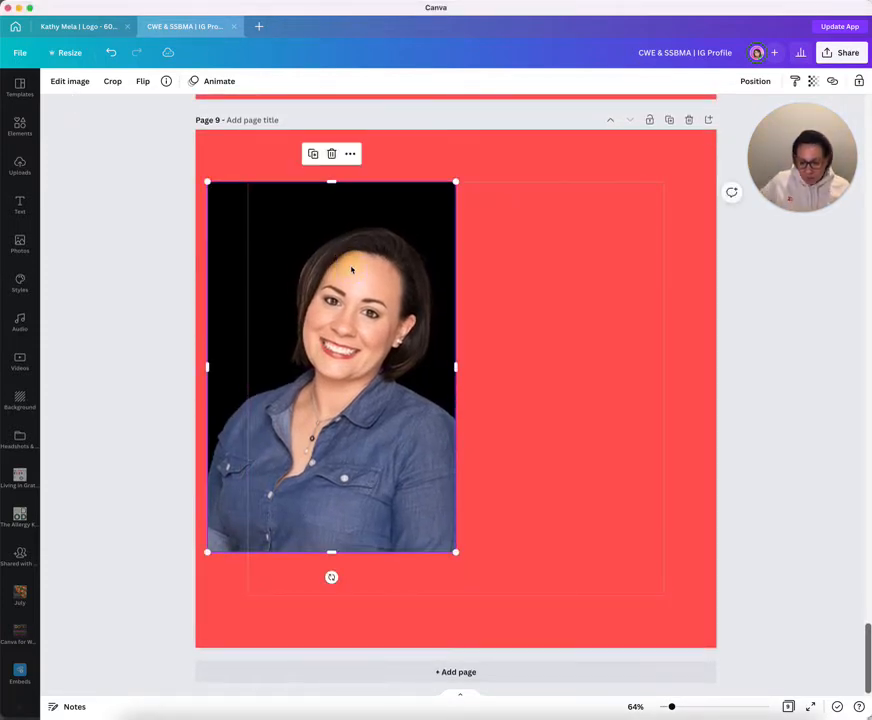
click(62, 81)
click(115, 245)
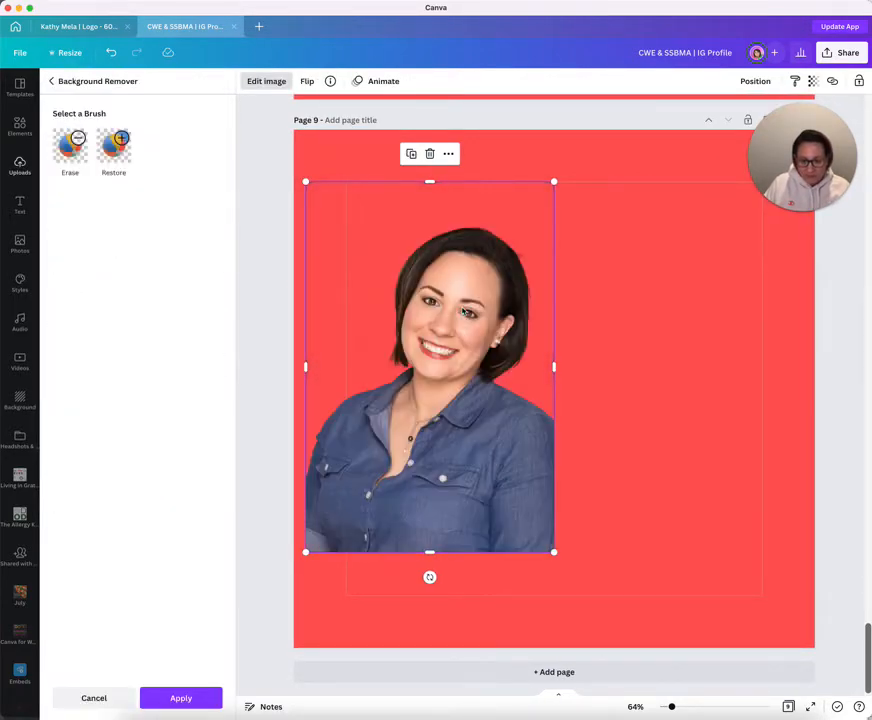
- Erase background remnants along the right edge of the hair with the Erase brush at size 25
click(70, 146)
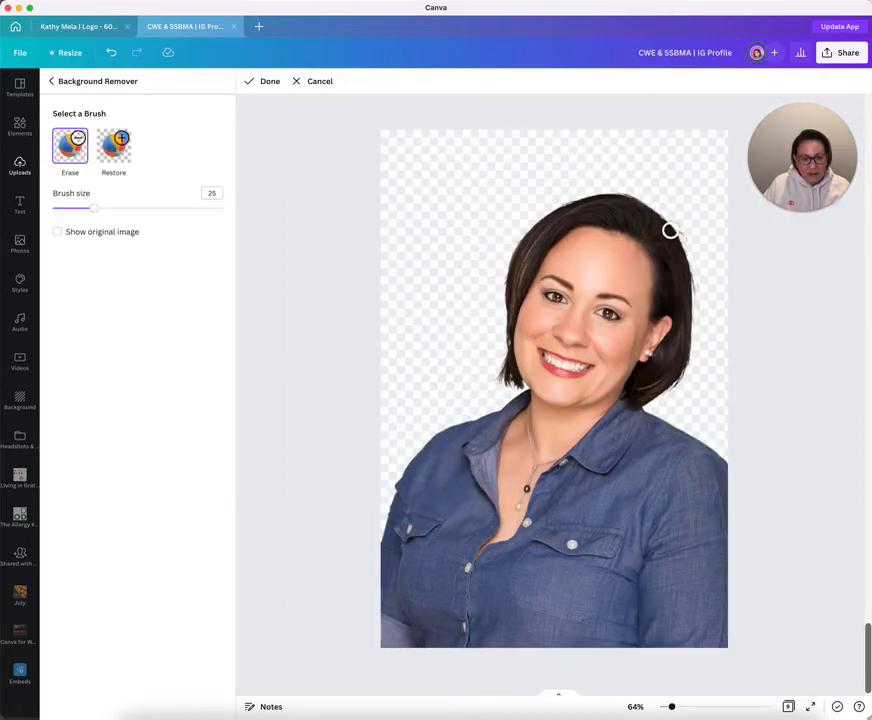
drag(684, 226, 705, 318)
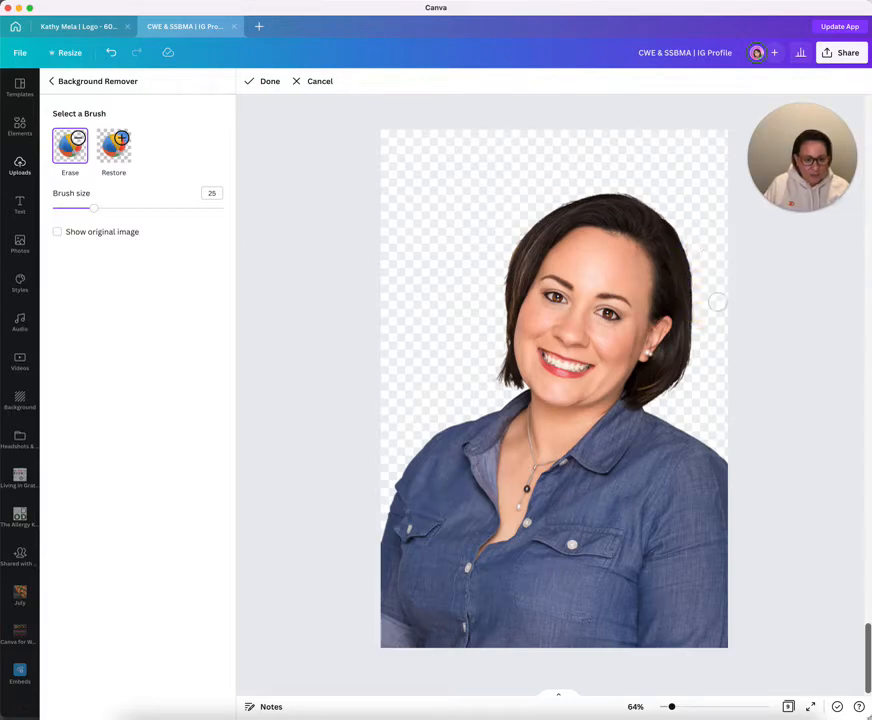
mouse_move(688, 372)
mouse_down()
mouse_move(697, 362)
mouse_move(692, 386)
mouse_up()
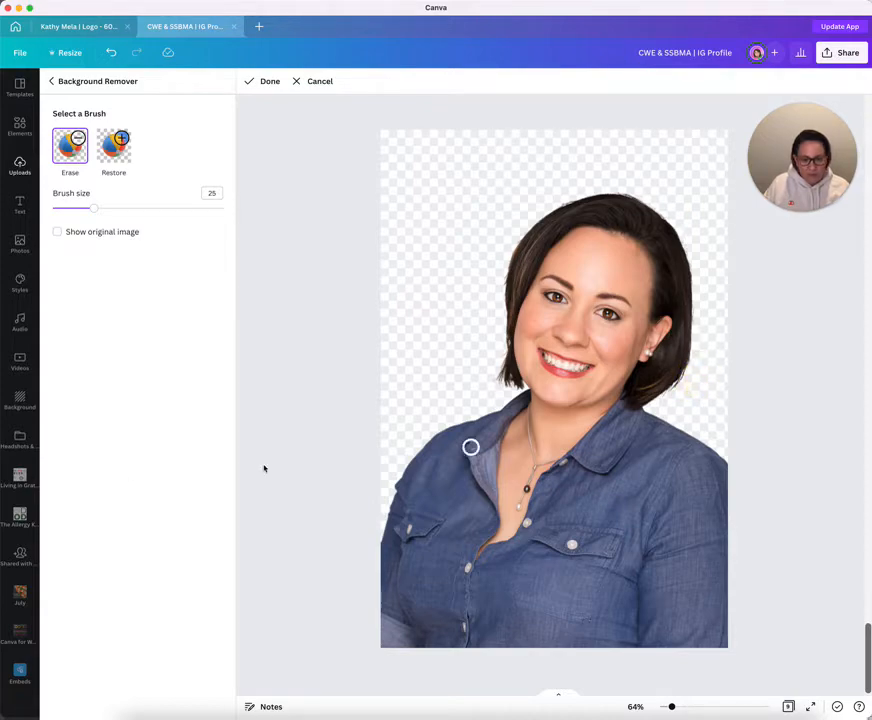
click(263, 81)
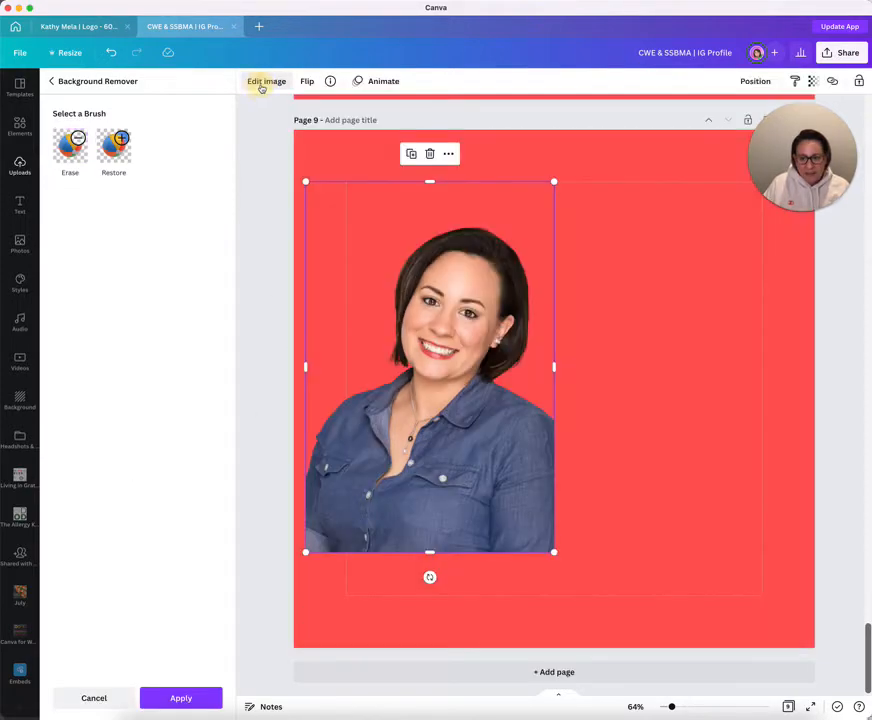
- Crop the empty strip above the head off the cutout portrait and apply the background removal
drag(424, 184, 420, 213)
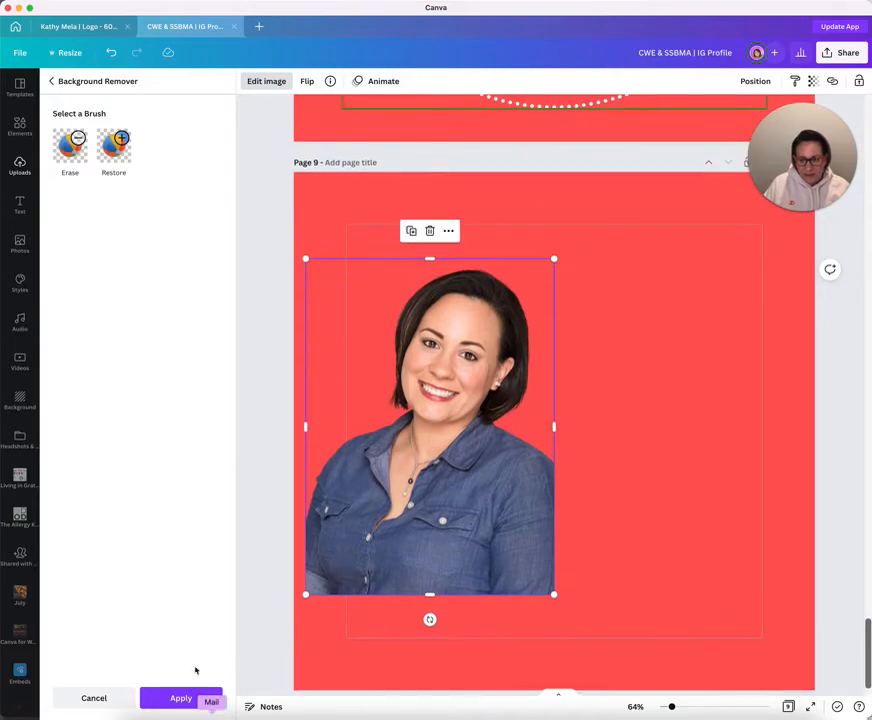
click(179, 699)
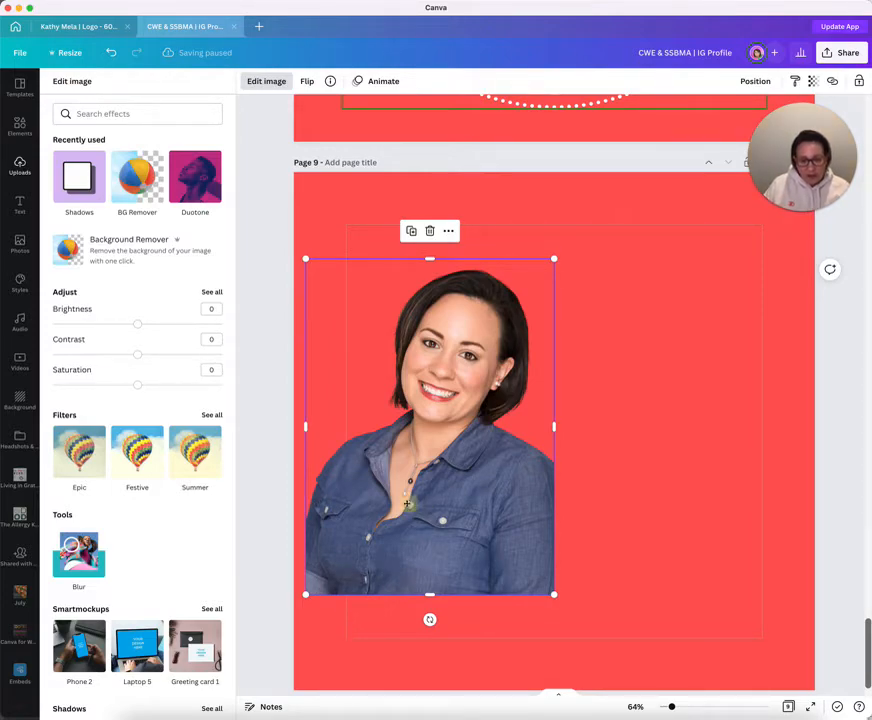
drag(411, 507, 419, 511)
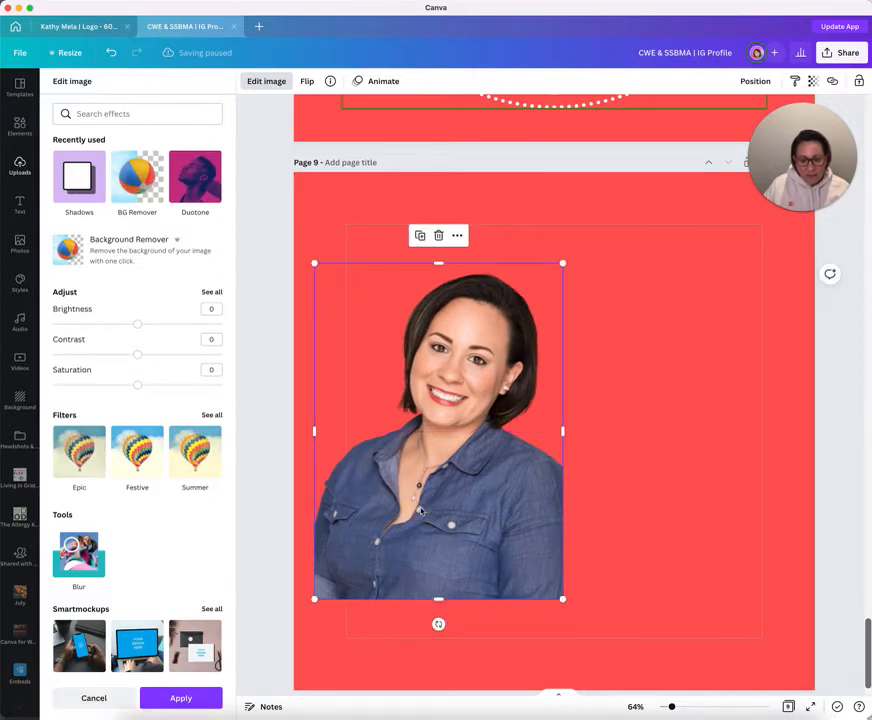
- Add a Glow shadow to the cutout portrait and set its transparency to 100
click(80, 177)
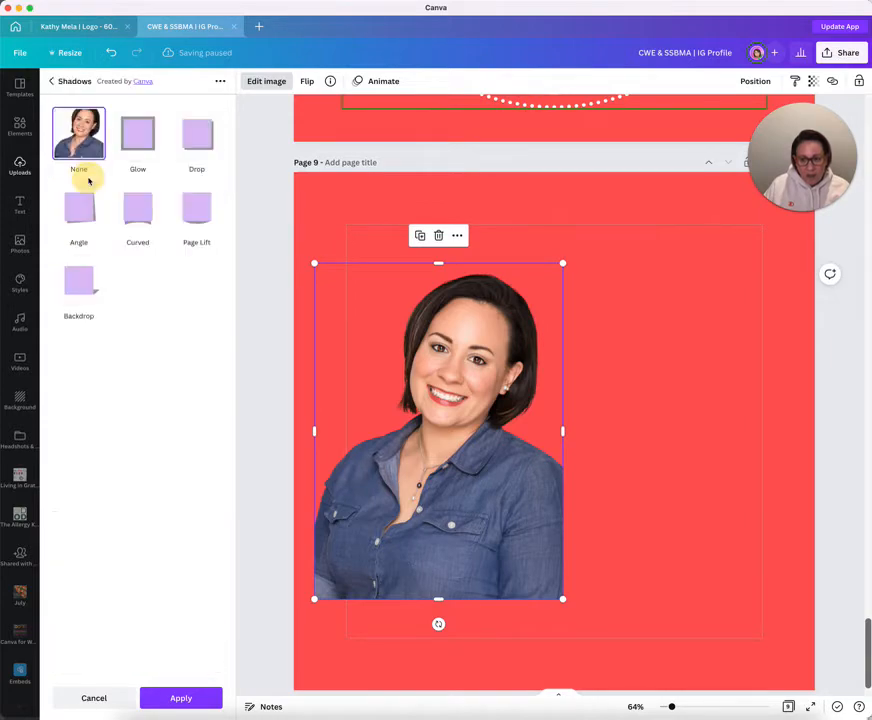
click(138, 131)
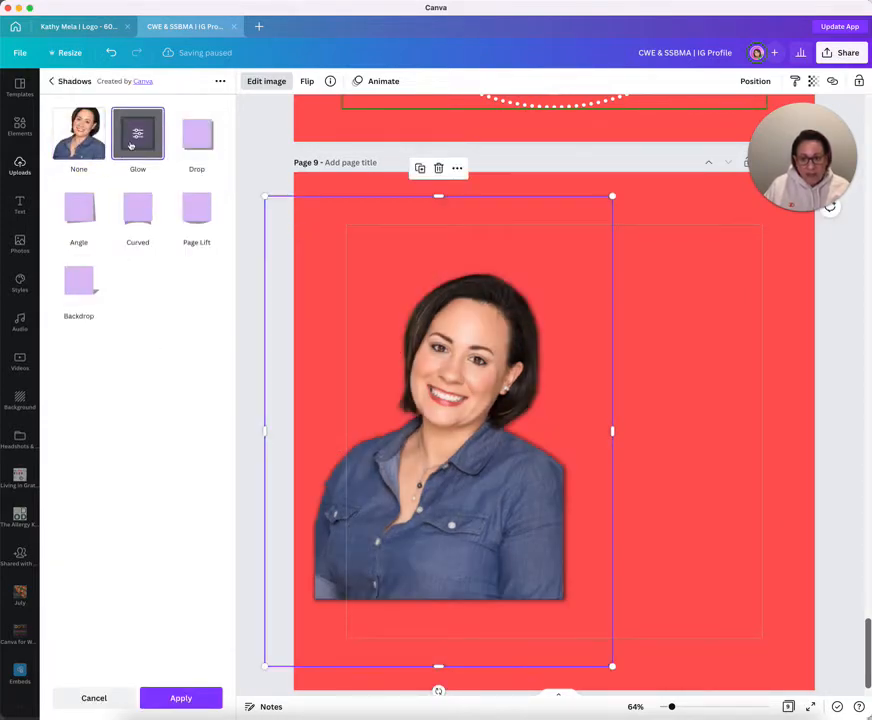
click(137, 135)
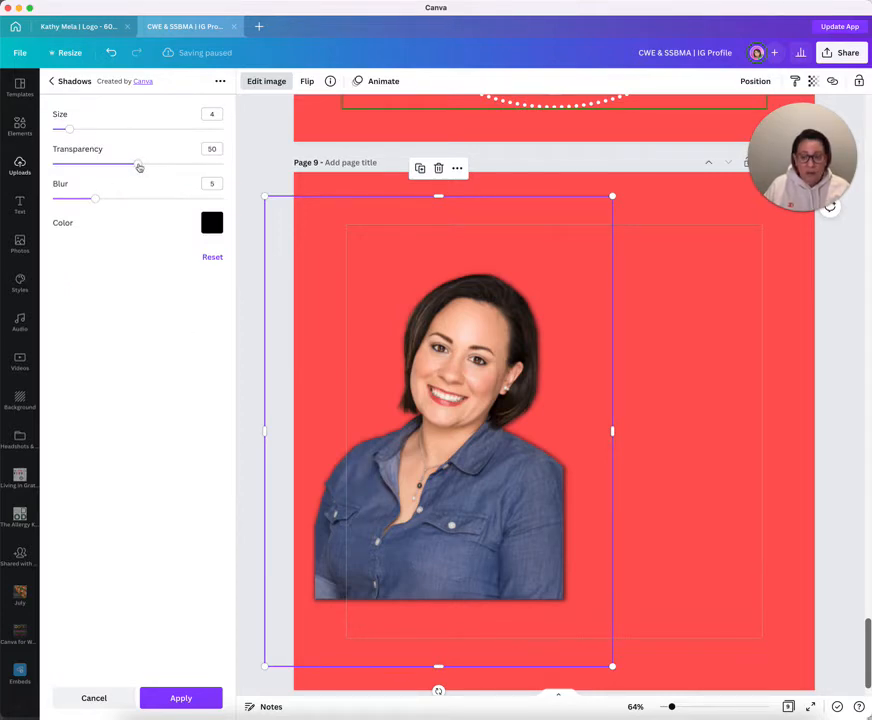
drag(140, 164, 236, 172)
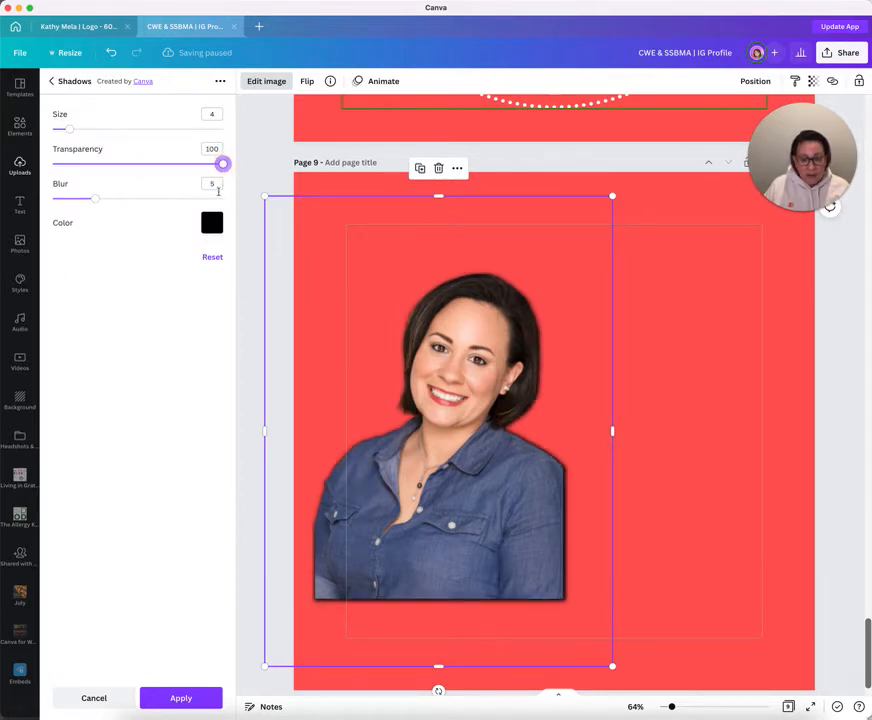
- Turn the glow into a thick, crisp white outline by setting white, blur 0 and a larger size, and apply it
click(212, 222)
click(354, 271)
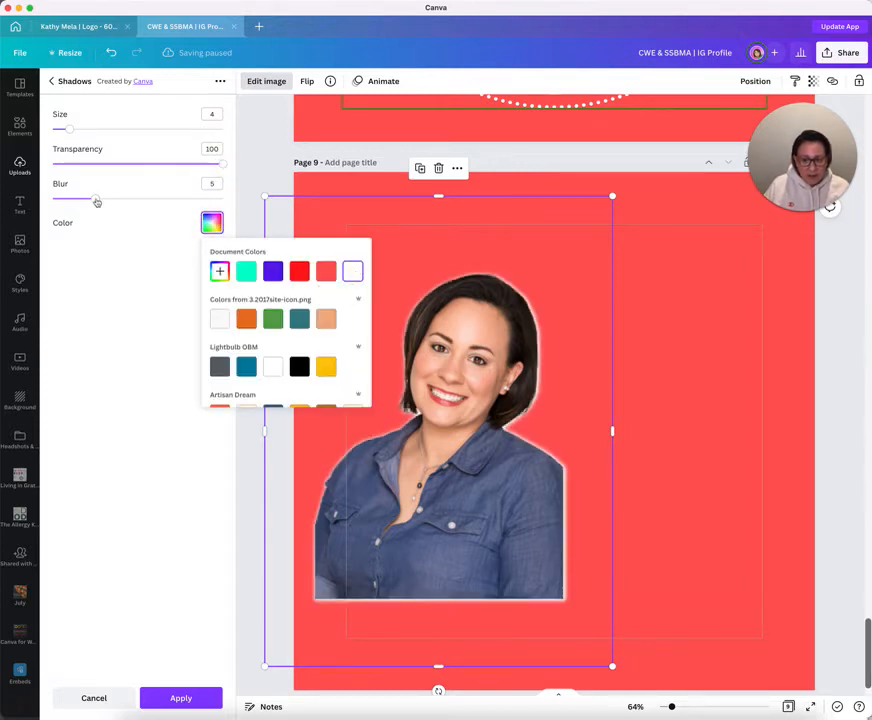
drag(96, 202, 53, 197)
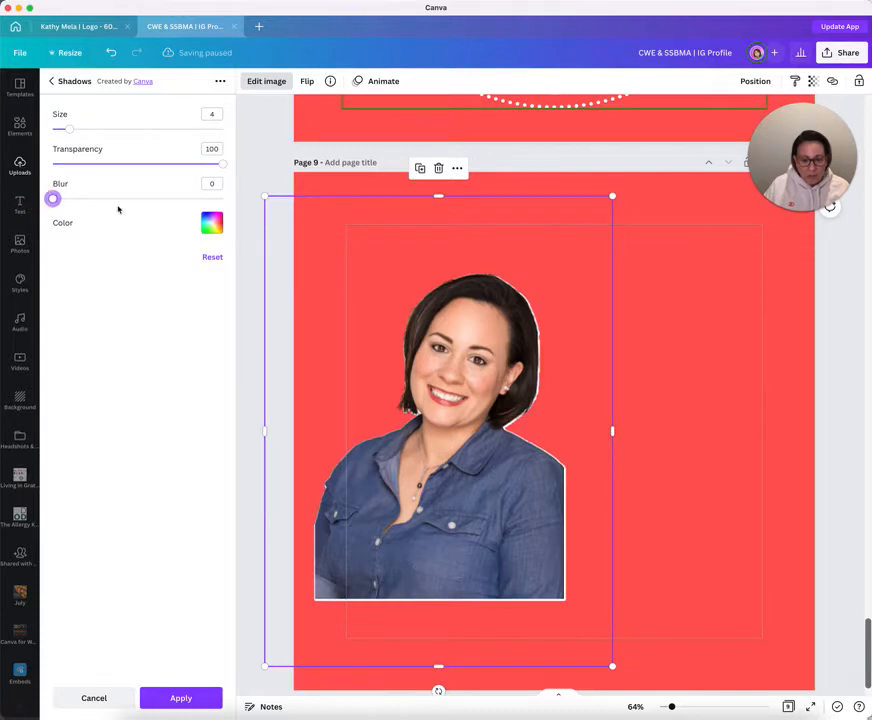
drag(68, 130, 117, 129)
click(184, 697)
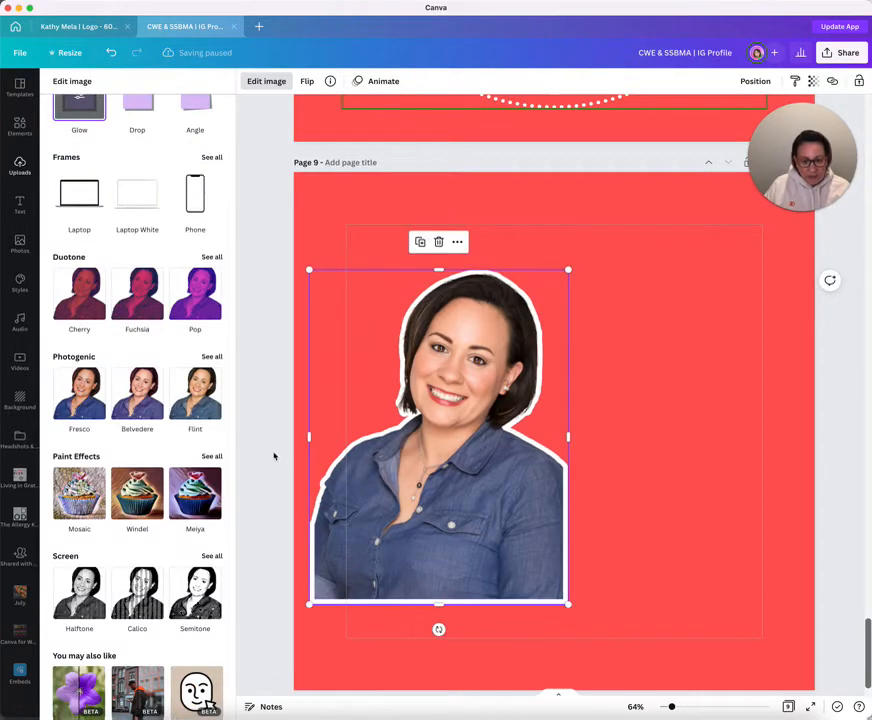
click(274, 456)
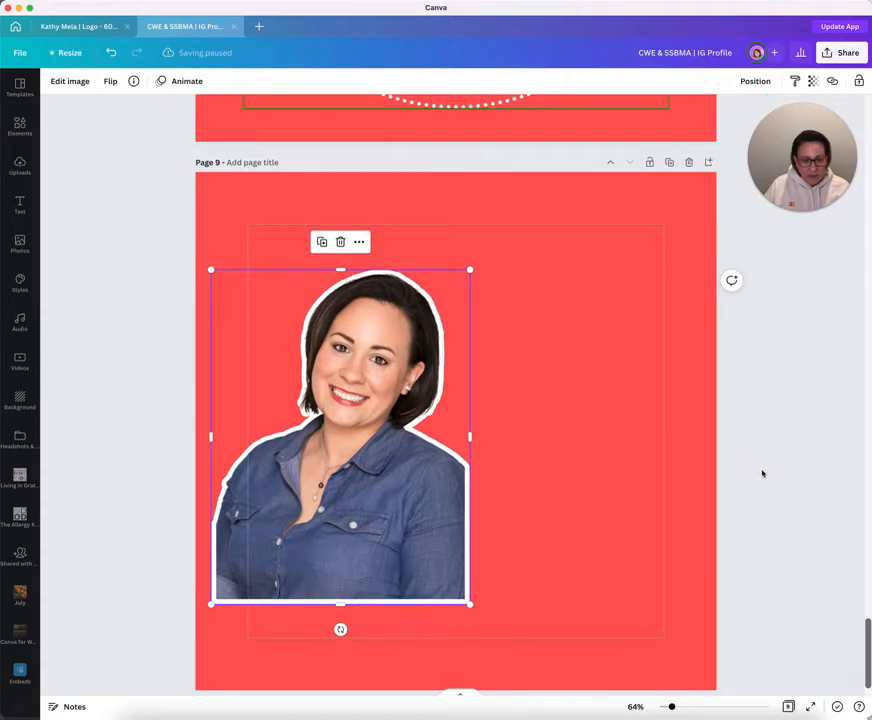
- Duplicate the outlined portrait and place the copy beside the original, running past the page's right edge
click(722, 474)
click(259, 502)
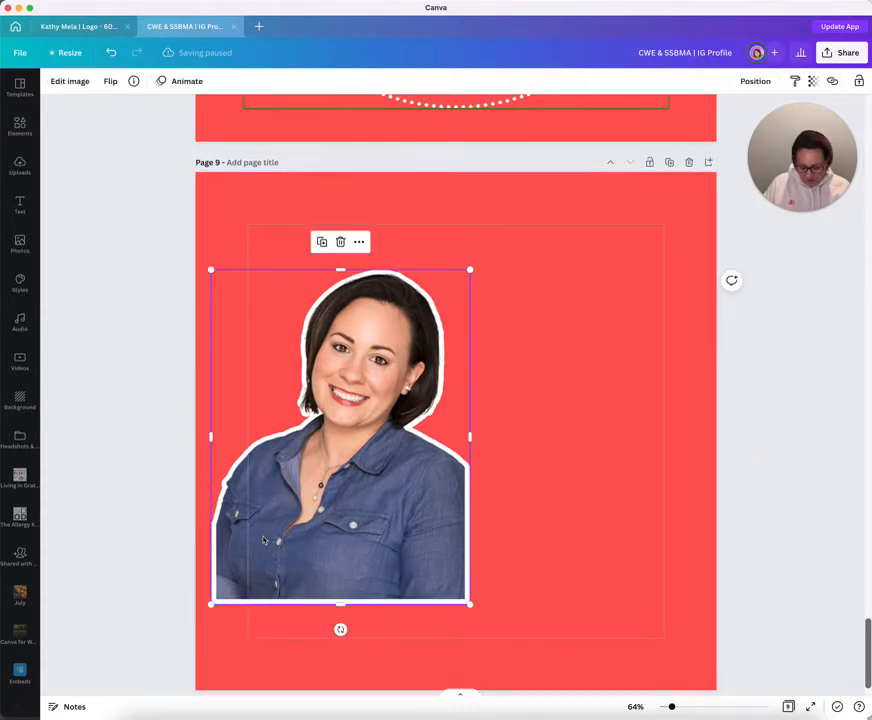
drag(263, 540, 553, 524)
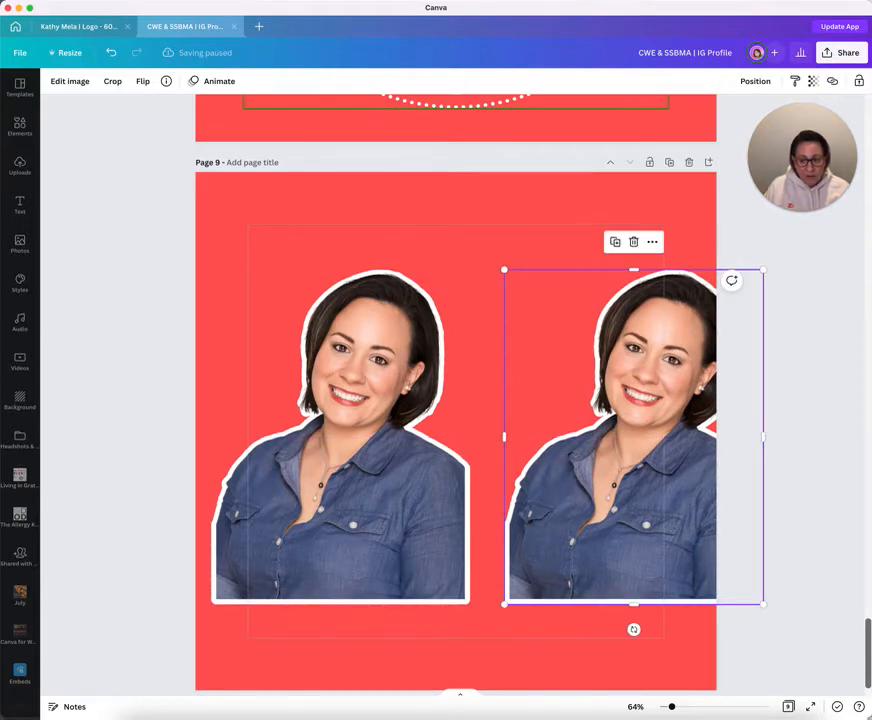
- Search the elements for "frame" and add the plain circle frame to page 9
click(19, 124)
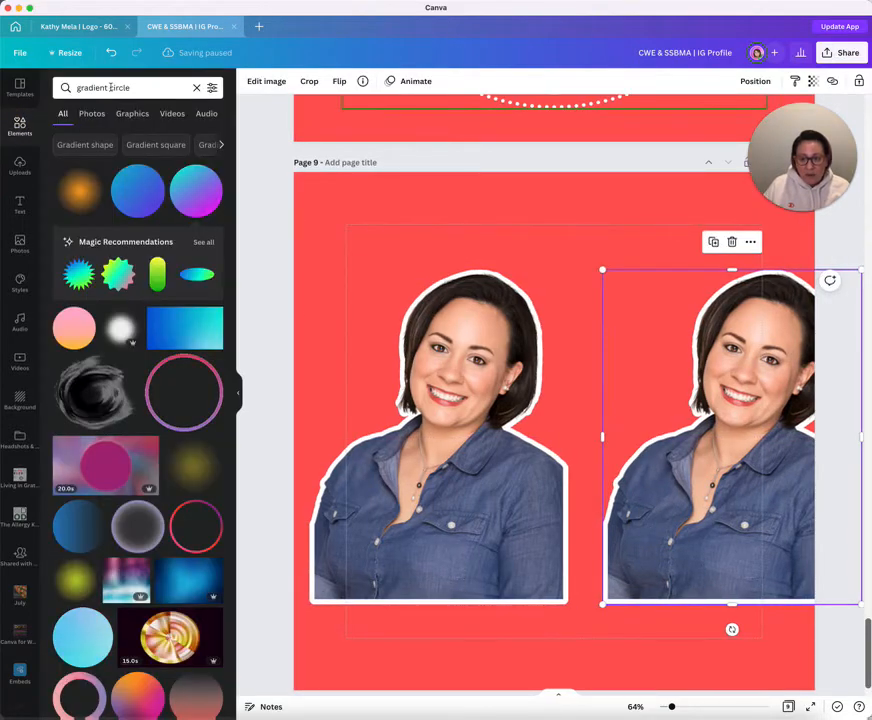
click(153, 89)
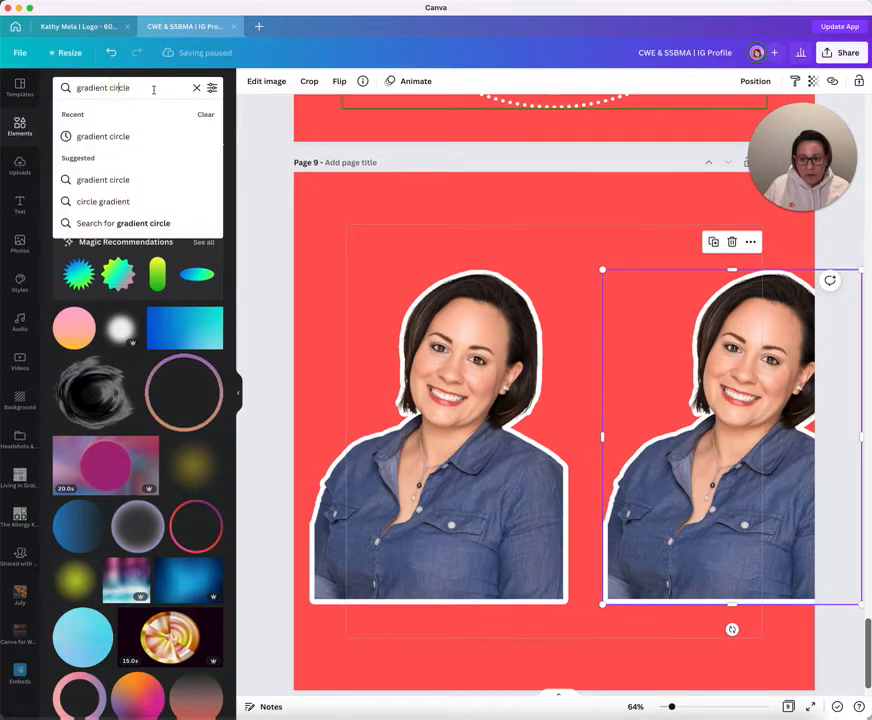
key(Return)
drag(153, 89, 58, 88)
text(frame)
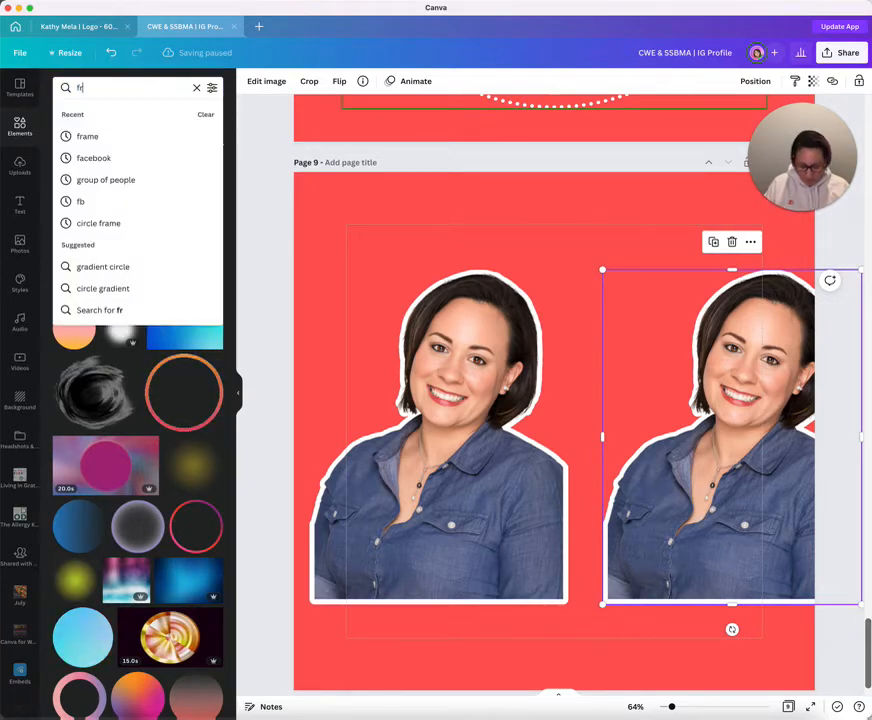
key(Return)
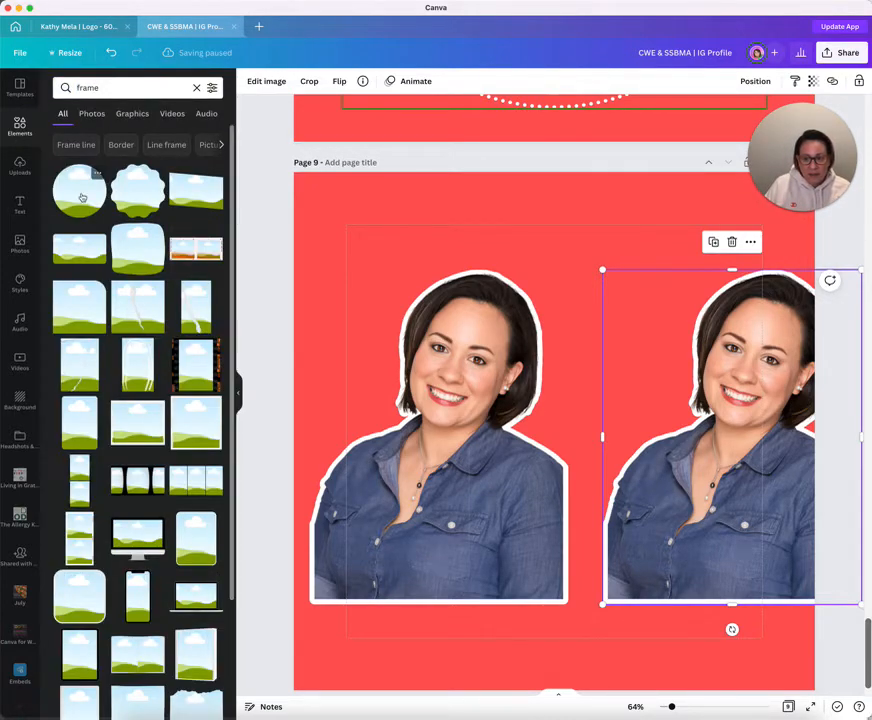
click(82, 197)
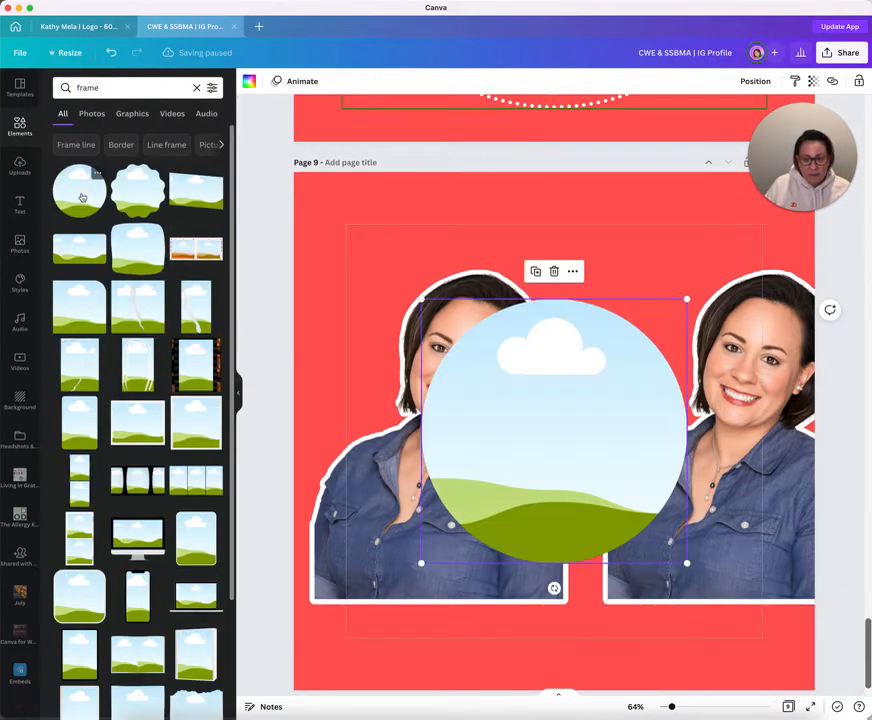
- Place the left outlined portrait inside the circle frame
click(347, 501)
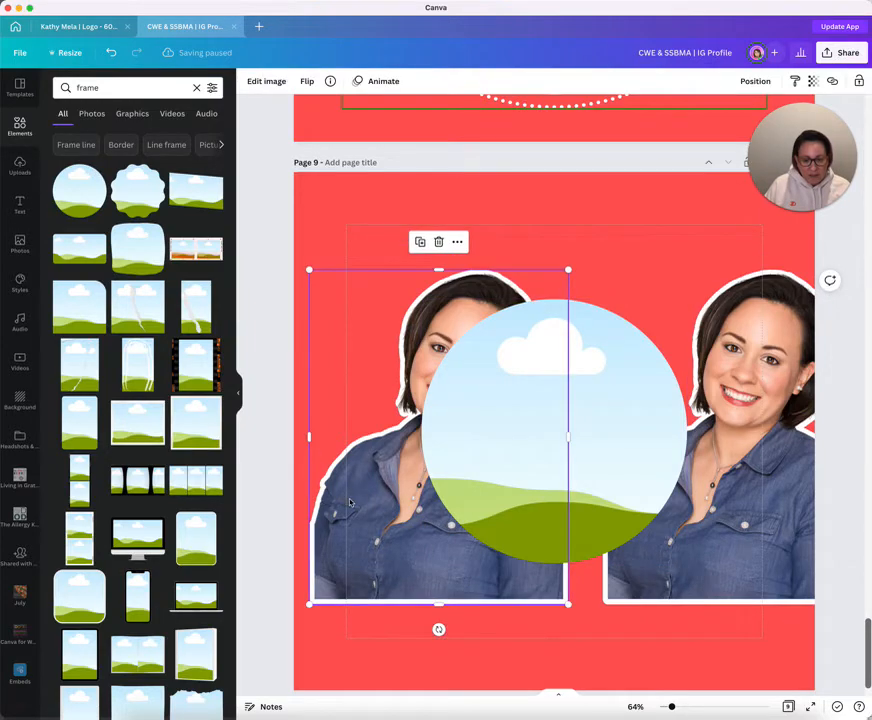
drag(348, 497, 457, 463)
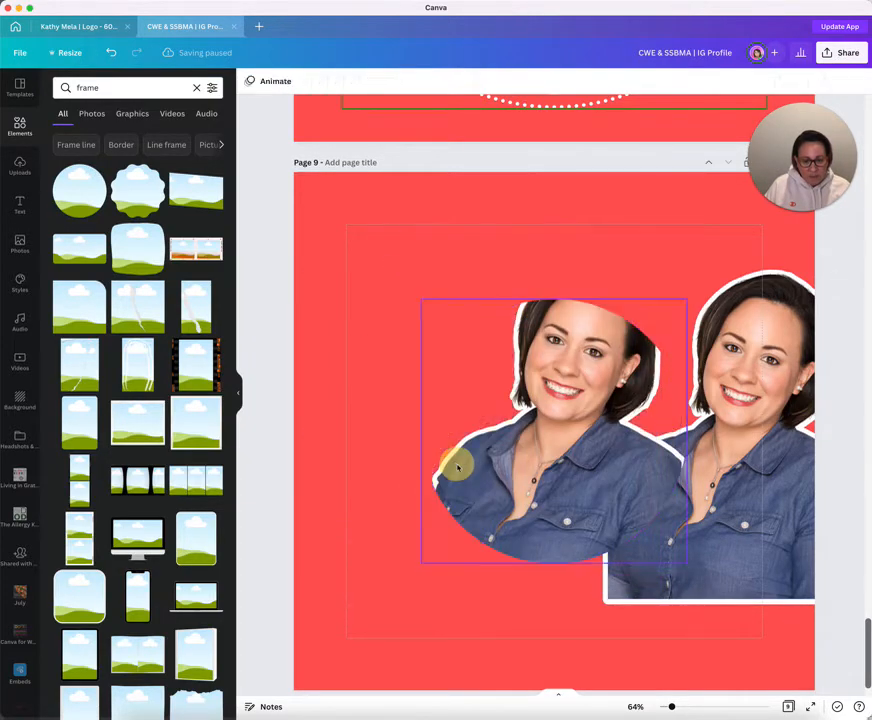
- Shift the portrait upward inside the circle frame so its lower edge meets the circle's bottom, and move the frame up to the left margin line
click(405, 480)
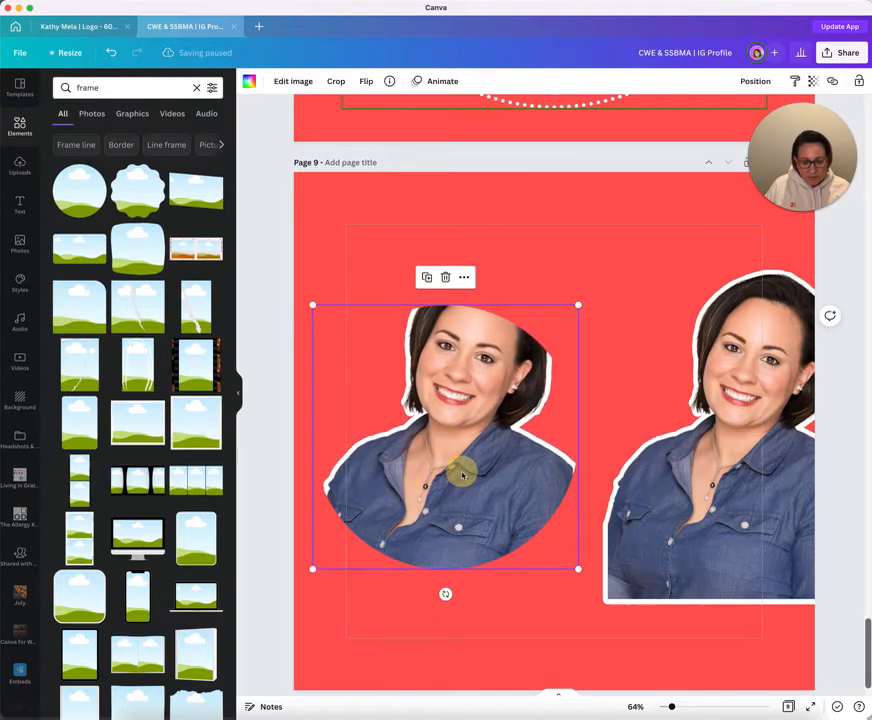
double_click(461, 471)
key(Escape)
double_click(452, 468)
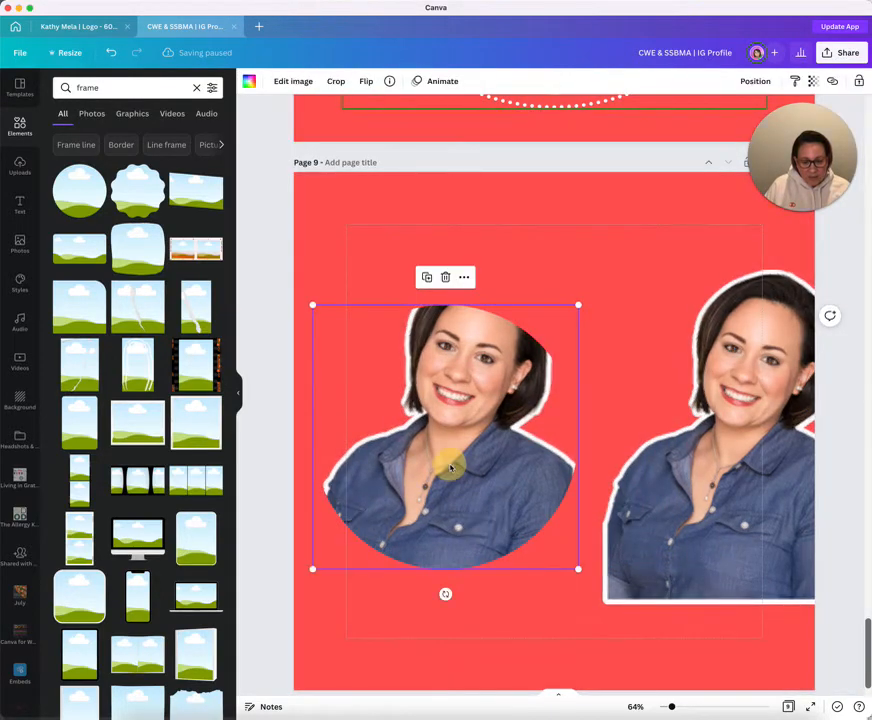
drag(452, 468, 452, 401)
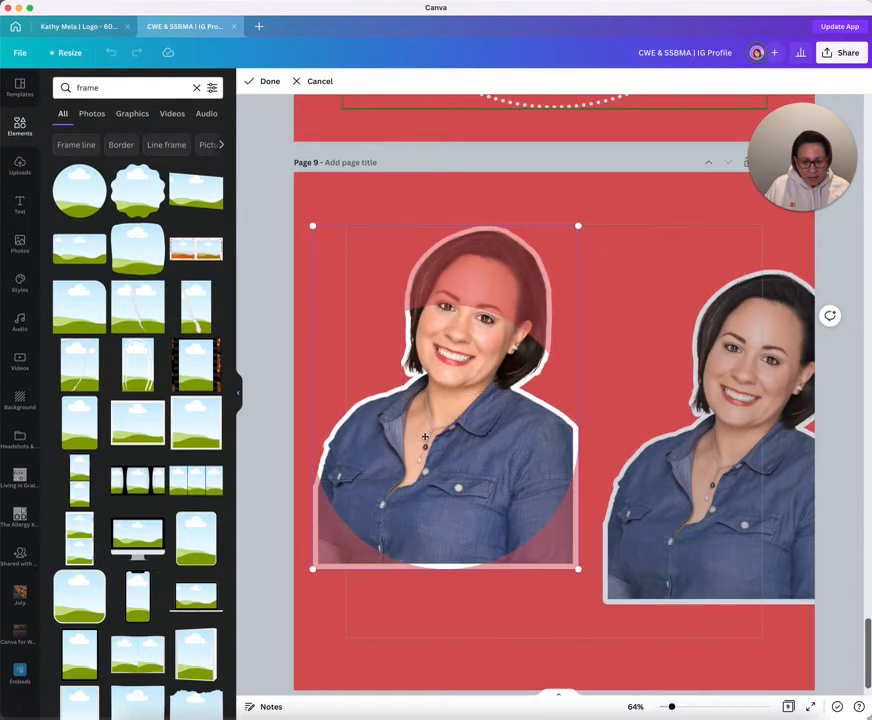
click(260, 84)
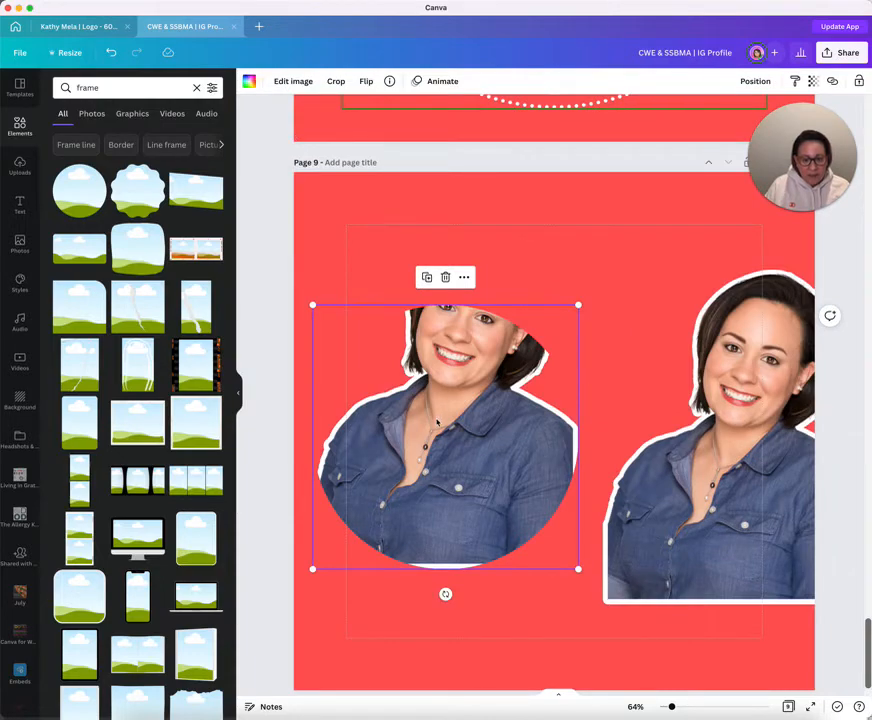
click(238, 398)
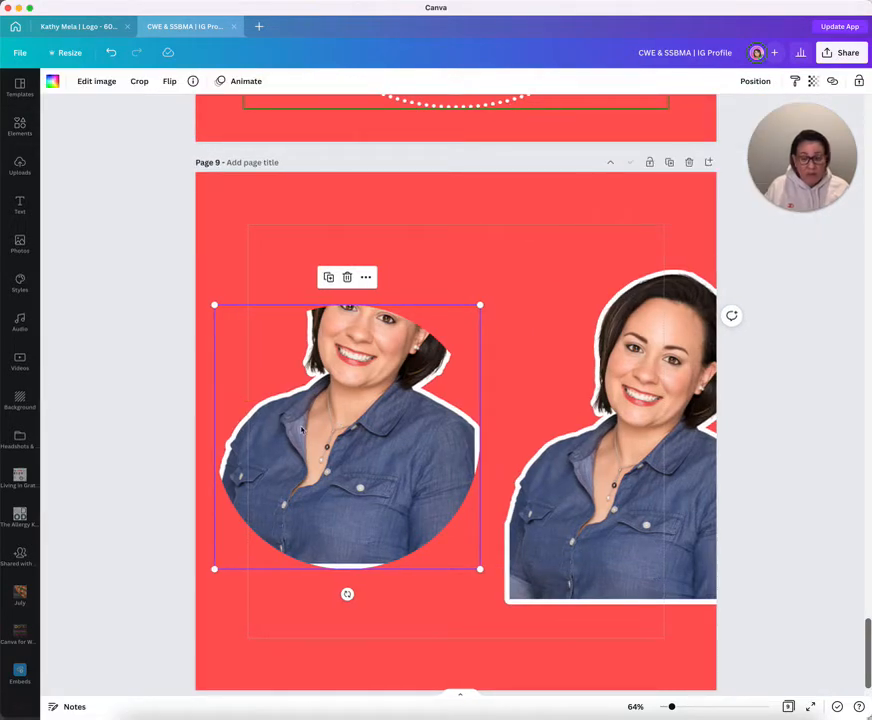
drag(302, 428, 341, 407)
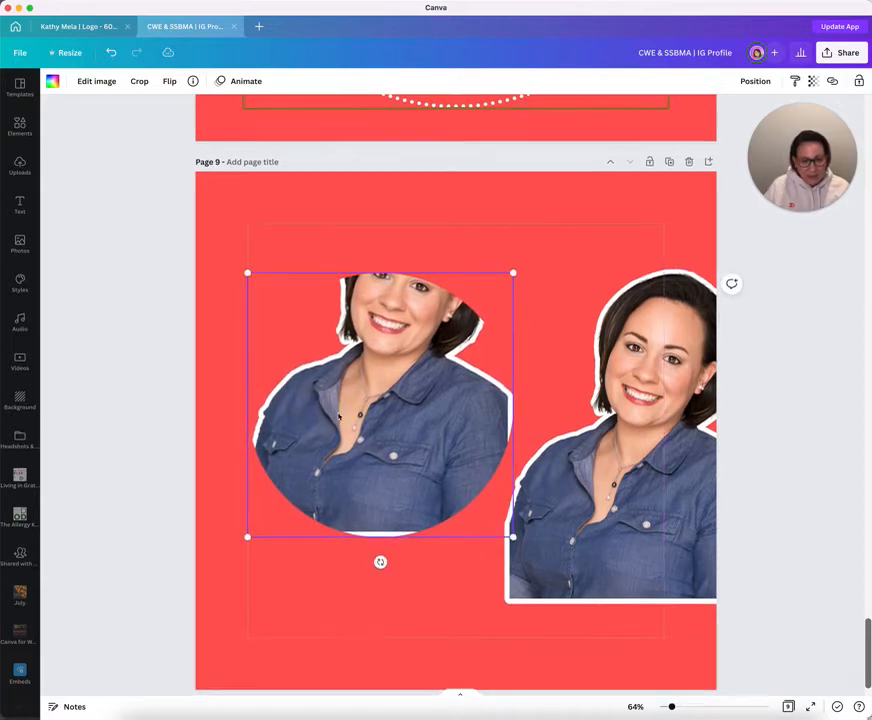
click(860, 83)
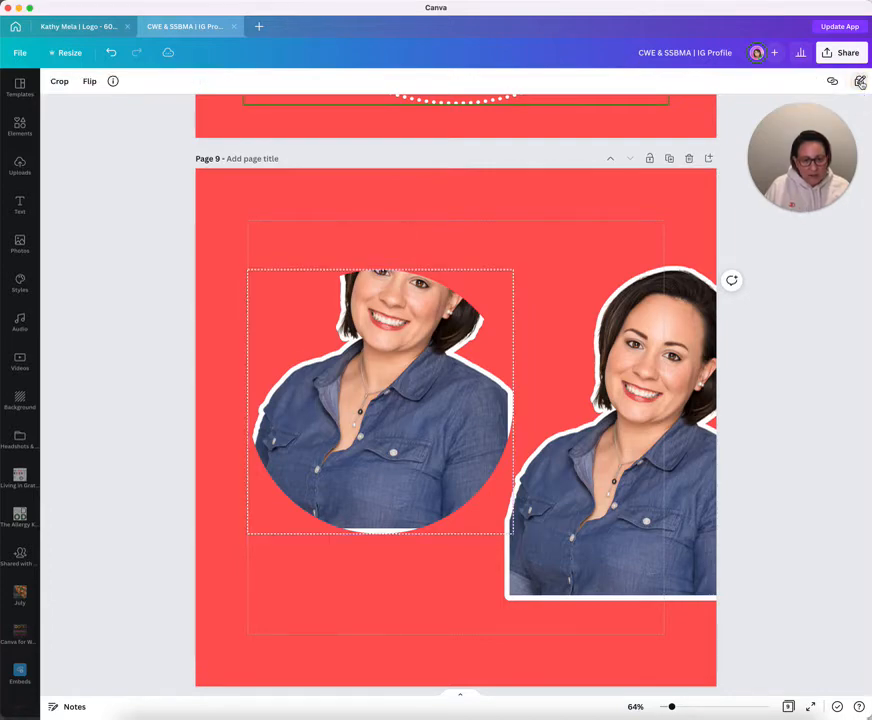
click(860, 82)
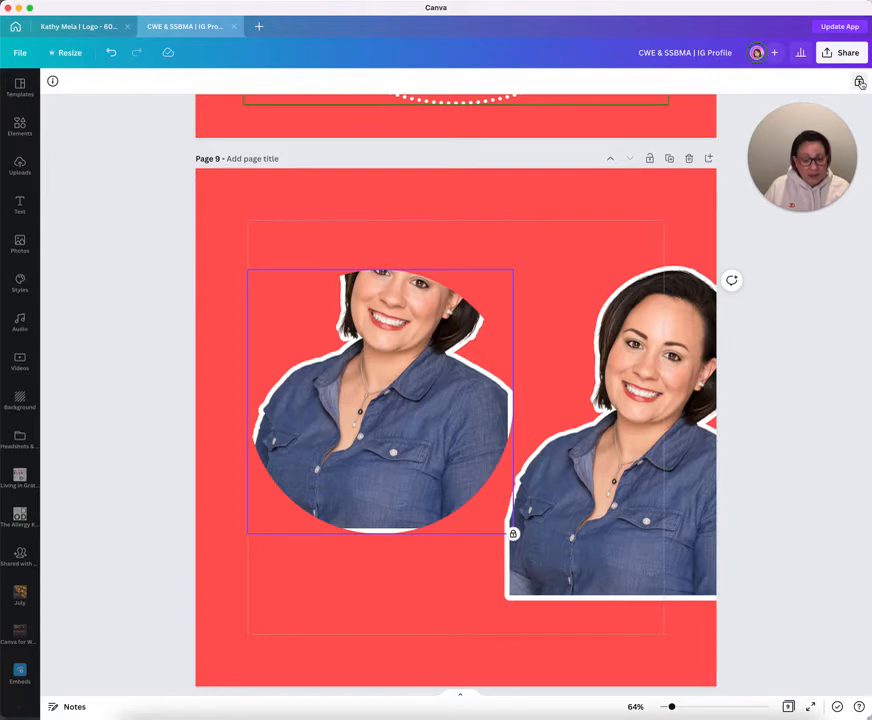
click(859, 82)
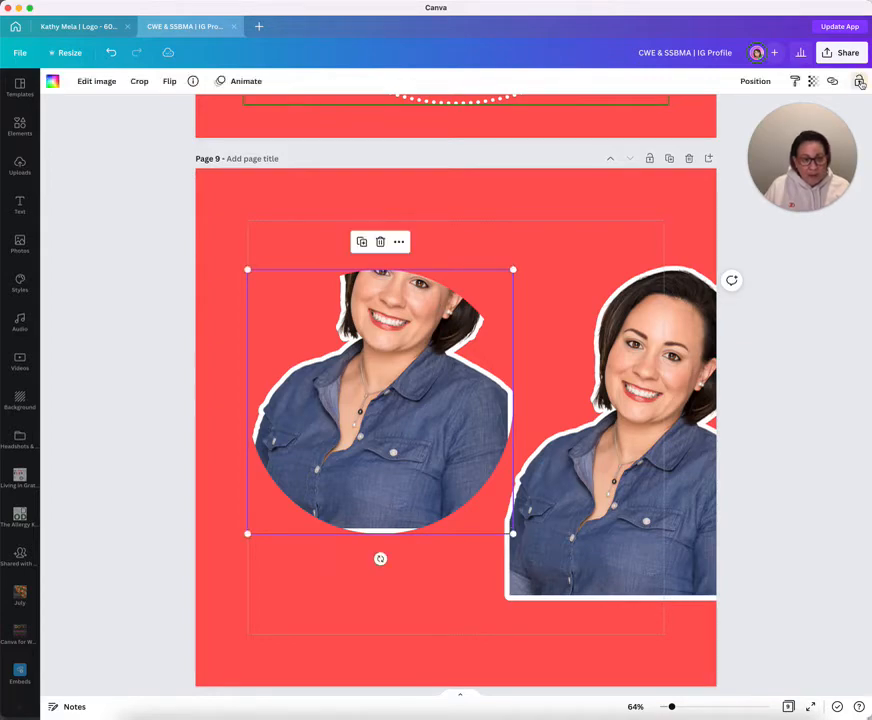
- Lower the portrait slightly inside the circle frame to hide its white bottom edge, and lock the framed portrait completely
double_click(353, 380)
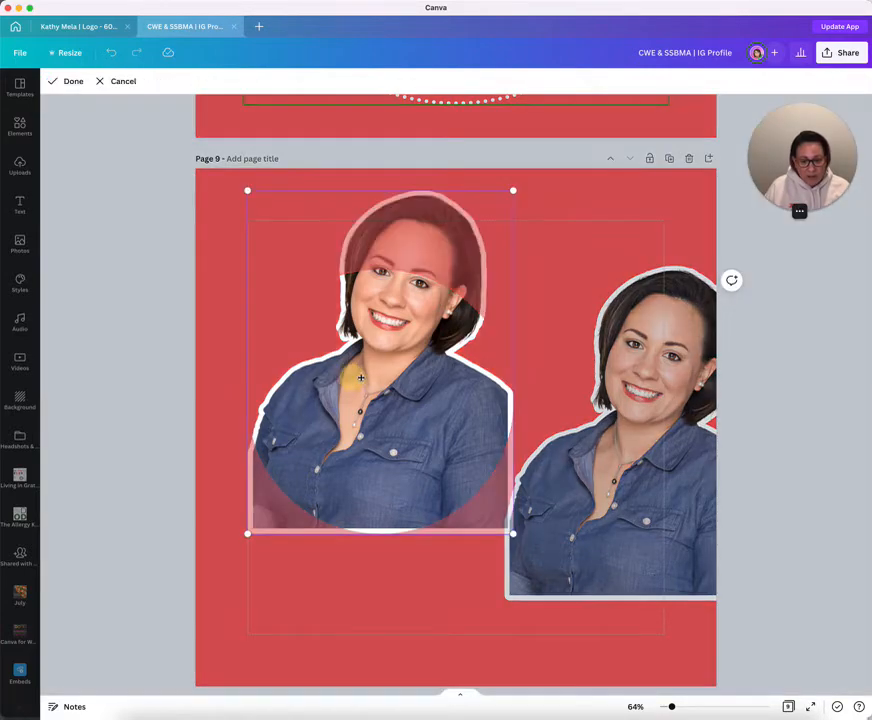
drag(368, 366, 374, 379)
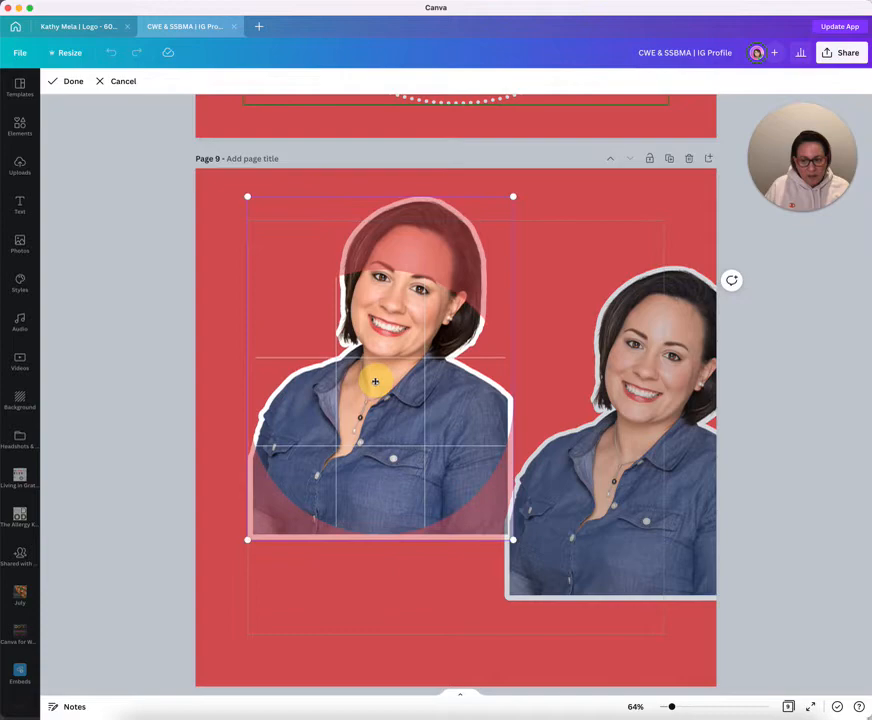
click(58, 84)
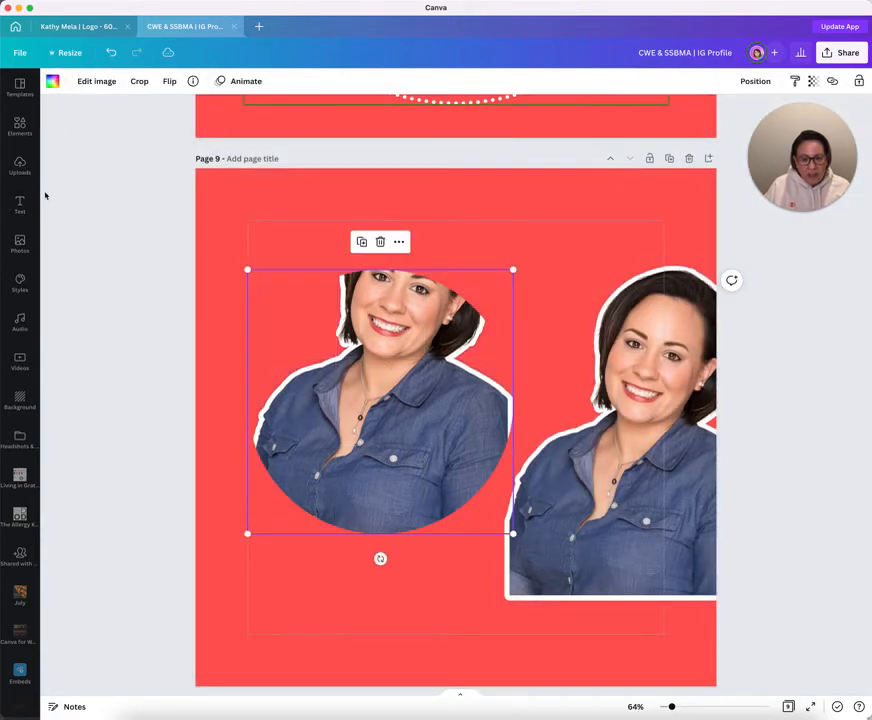
click(858, 81)
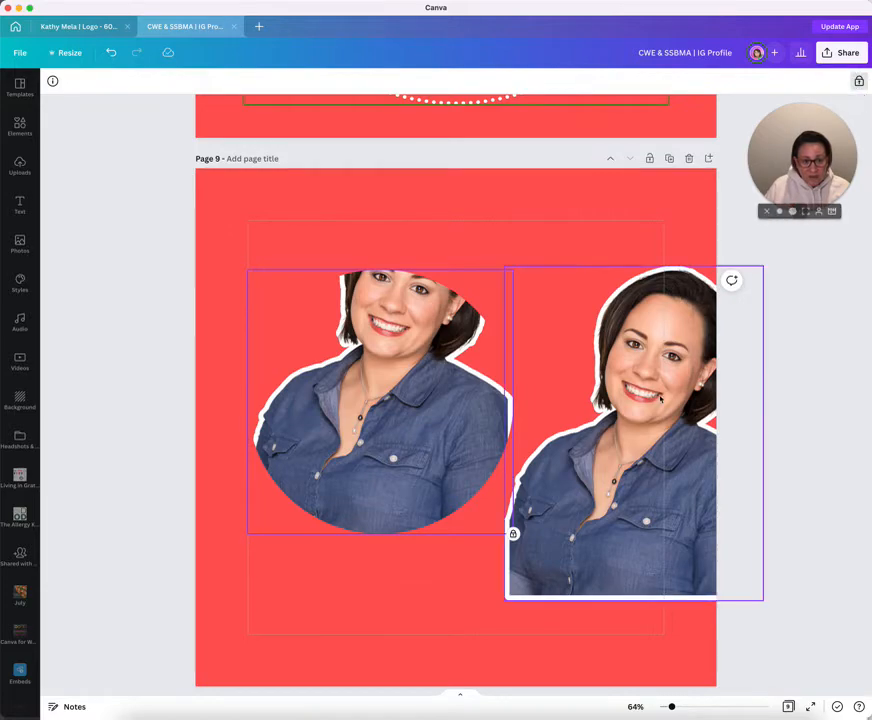
- Lay the second outlined portrait over the framed one so the faces coincide, with the uncropped copy in front
click(633, 366)
drag(642, 385, 400, 322)
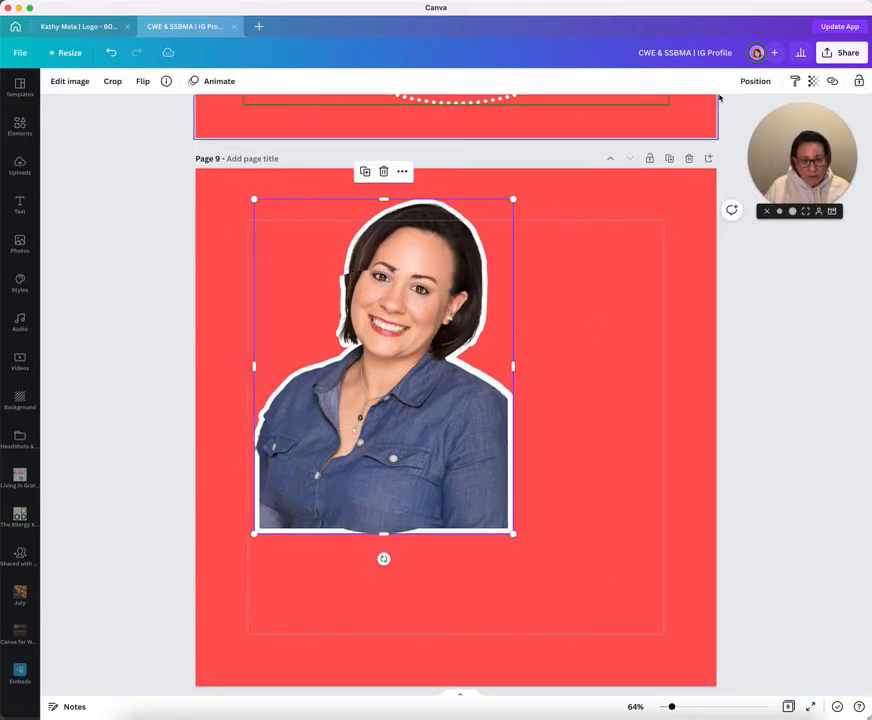
click(748, 80)
click(622, 114)
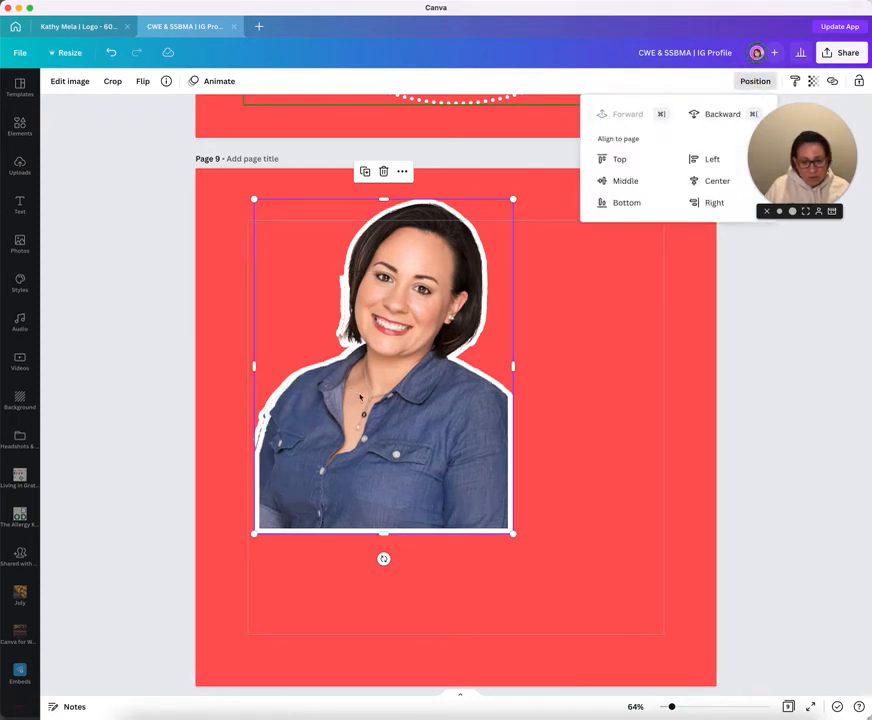
- Enlarge the front portrait slightly and shift it to match the size and shoulder outline of the framed portrait
drag(360, 397, 355, 393)
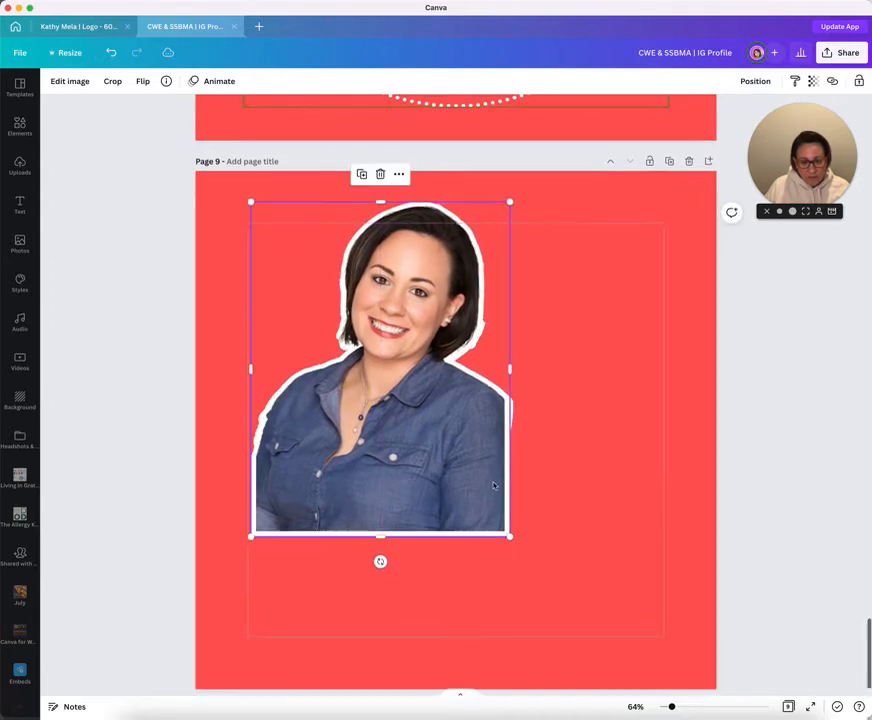
drag(509, 536, 513, 539)
drag(419, 416, 416, 414)
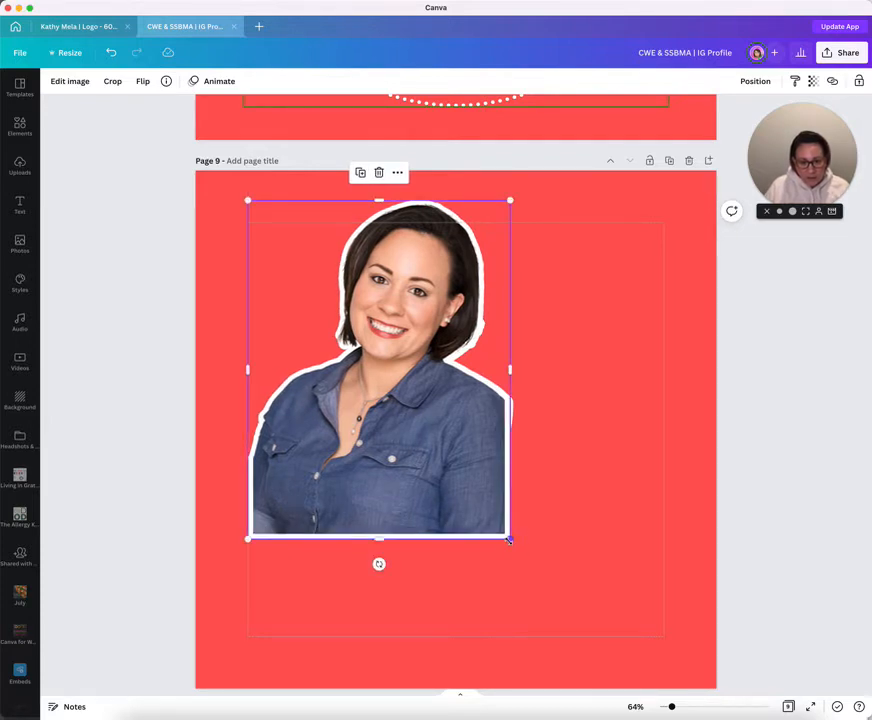
drag(509, 540, 512, 543)
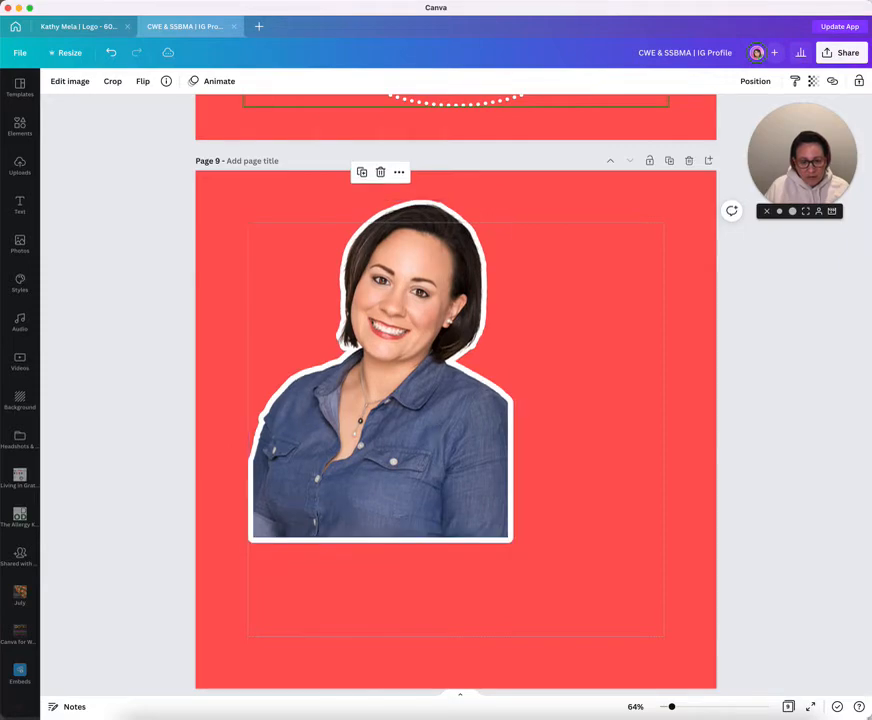
- Nudge the front portrait vertically in small amounts to line it up with the framed portrait behind it
key(Up)
key(Up)
key(Up)
key(Up)
key(Up)
key(Up)
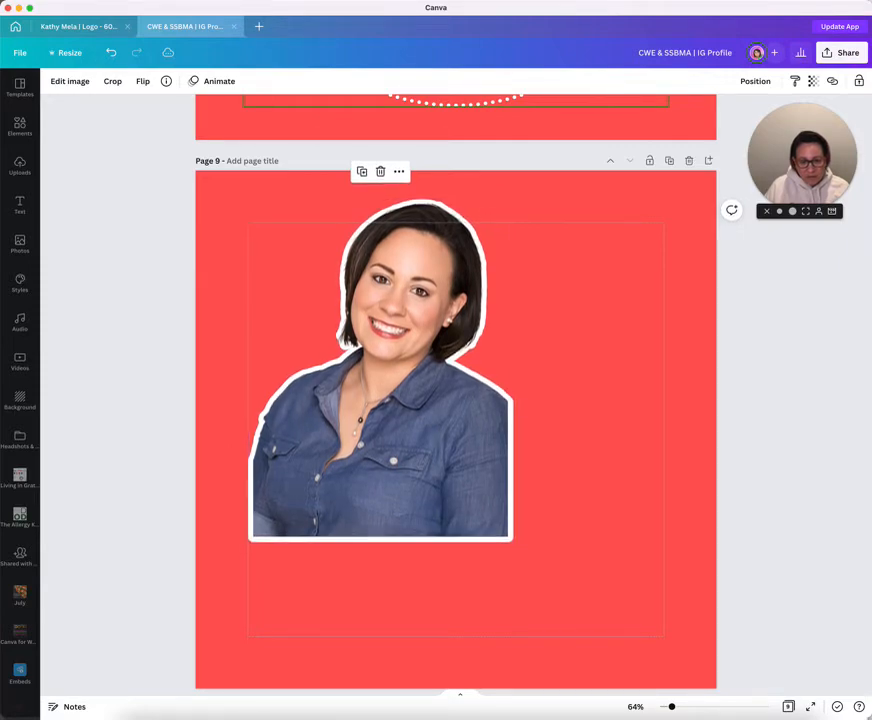
key(Up)
key(Up)
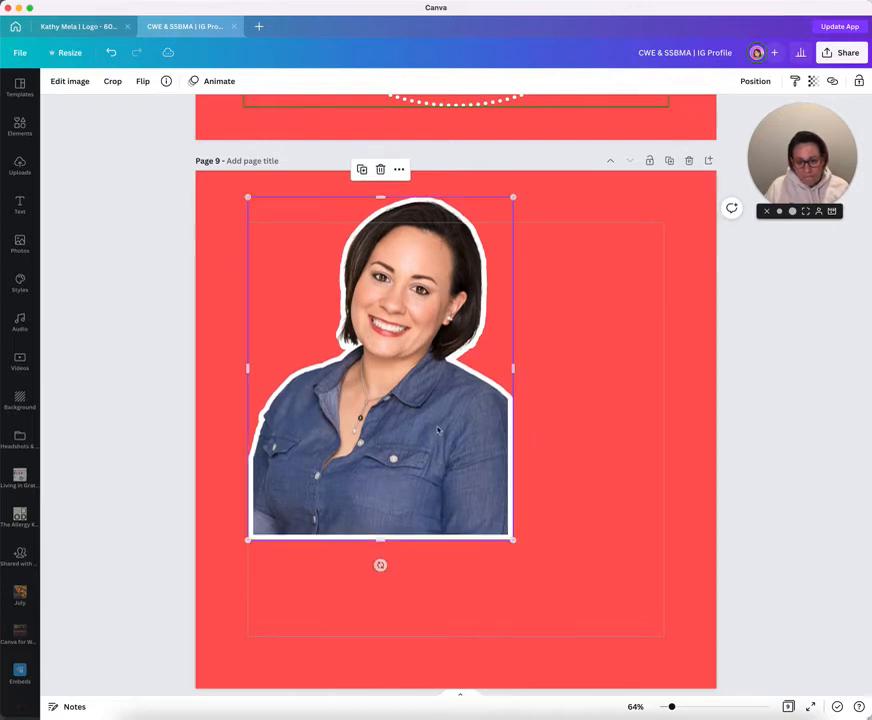
mouse_move(438, 436)
mouse_down()
mouse_move(450, 440)
mouse_move(439, 438)
mouse_up()
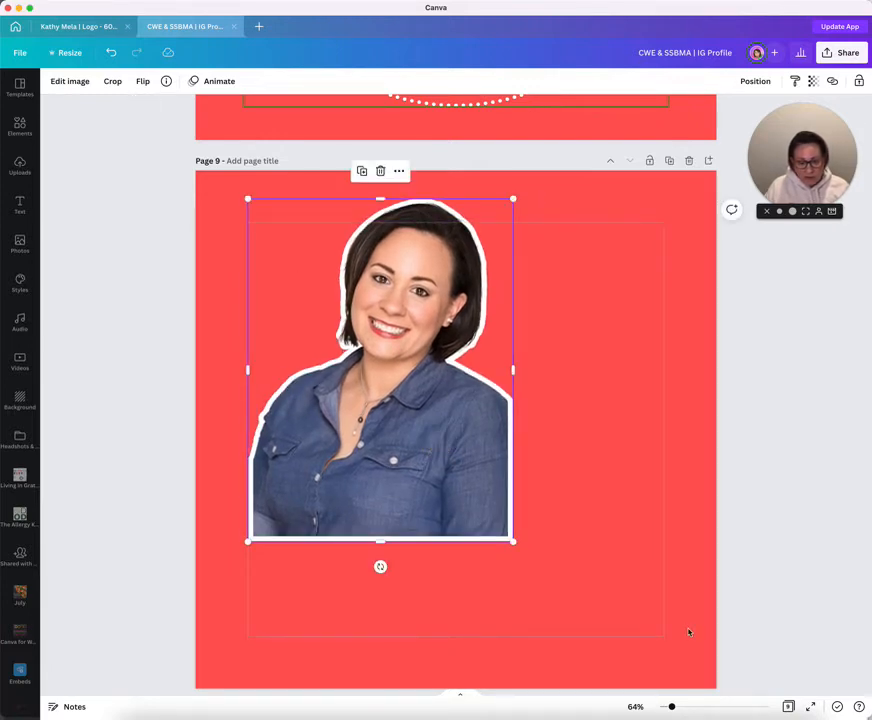
- Set the front portrait's transparency to 50 and fine-tune its vertical position against the framed portrait underneath
drag(672, 707, 676, 707)
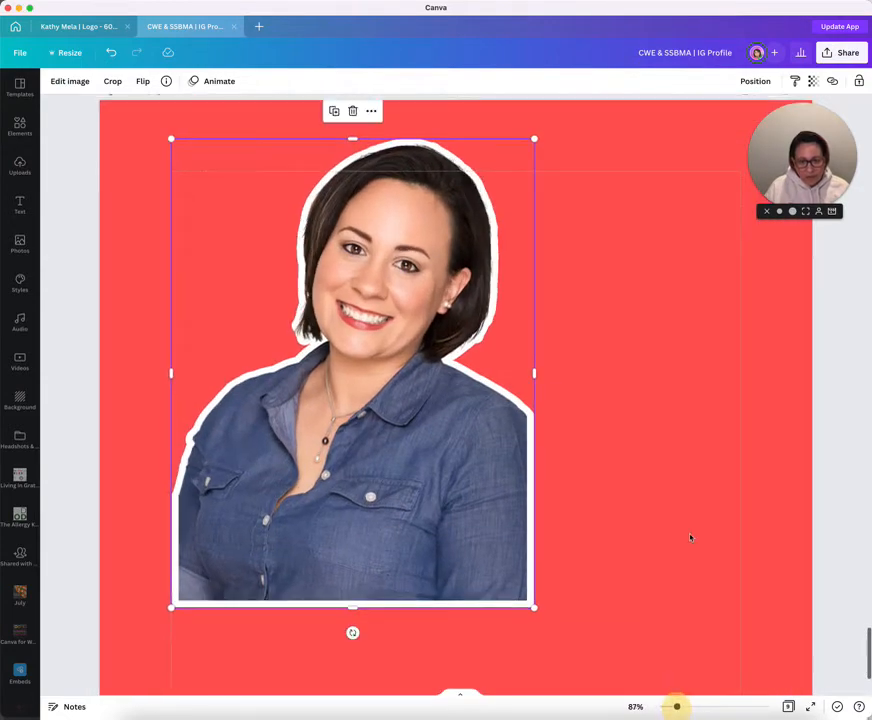
click(812, 81)
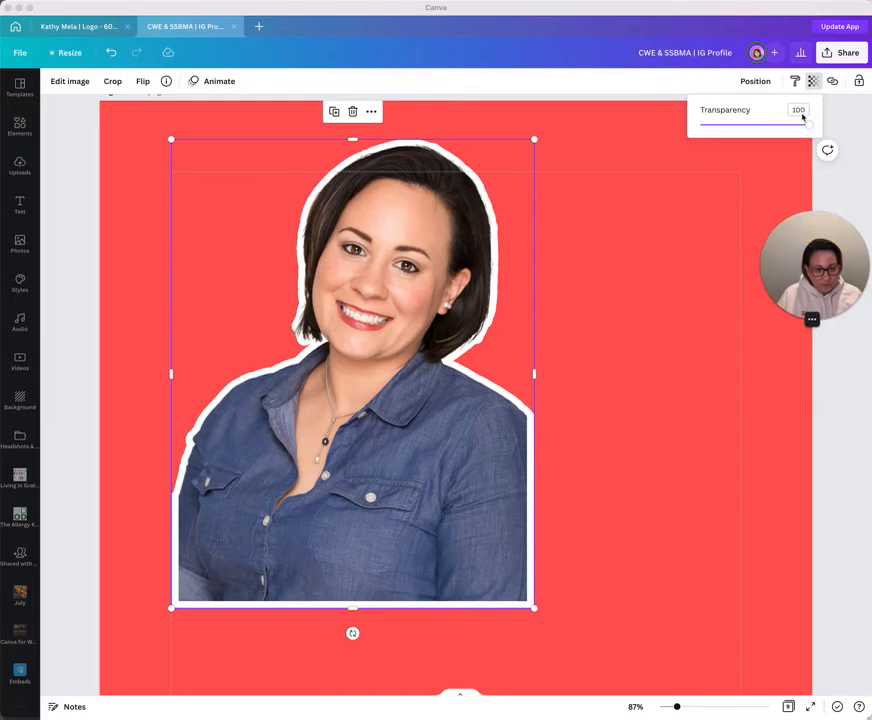
drag(809, 126, 755, 125)
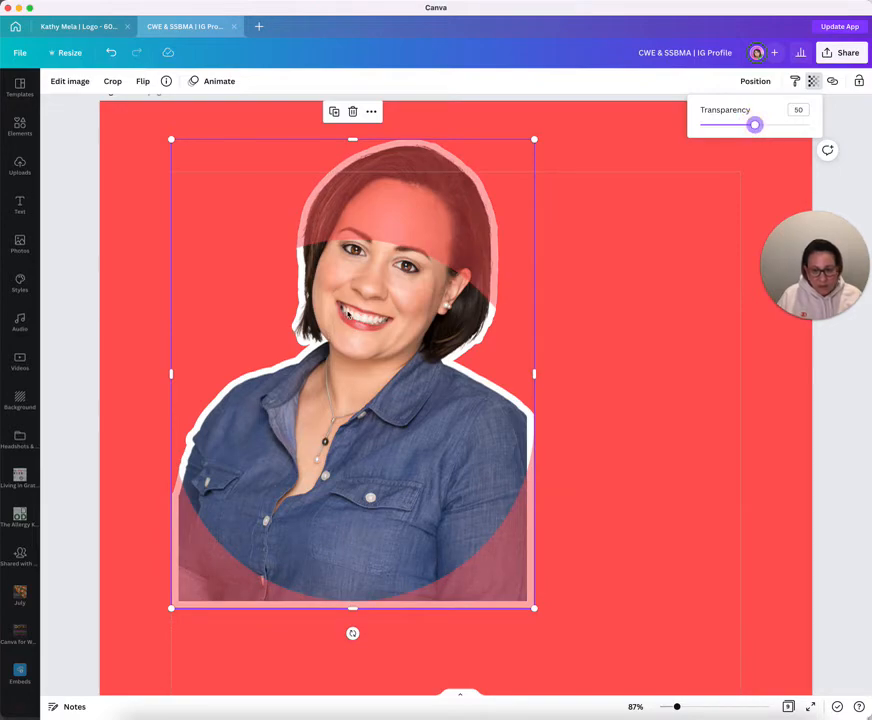
mouse_move(347, 313)
mouse_down()
mouse_move(366, 315)
mouse_move(347, 307)
mouse_up()
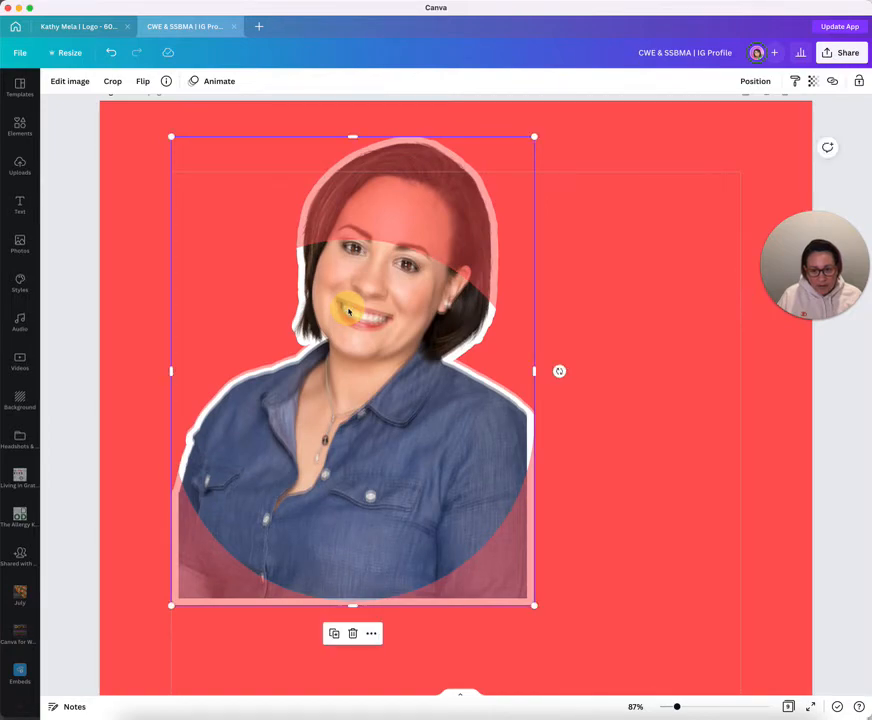
- Restore the front portrait's transparency to 100 and deselect it
click(811, 82)
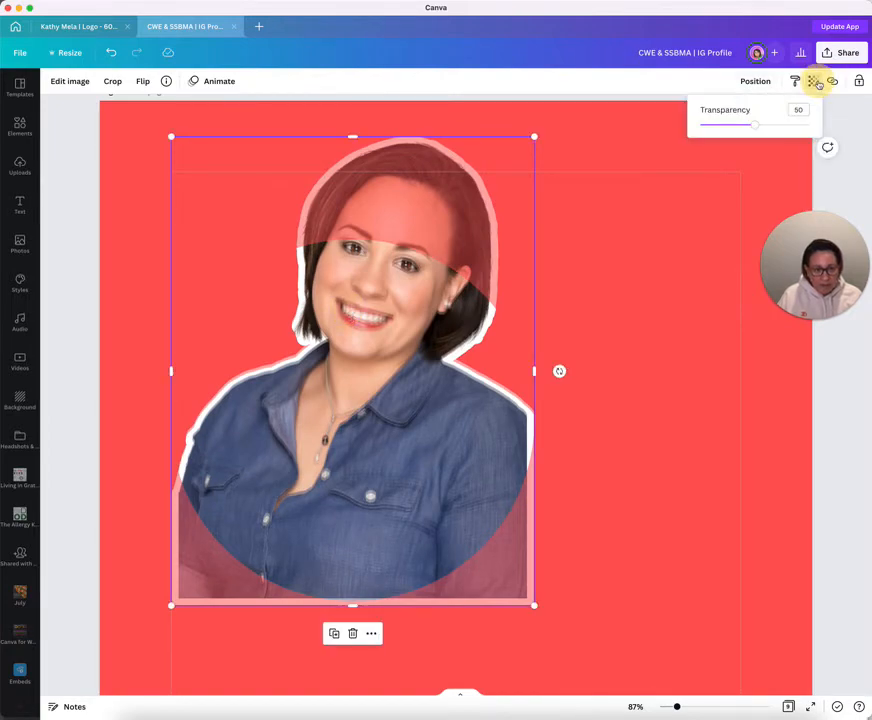
drag(763, 127, 868, 140)
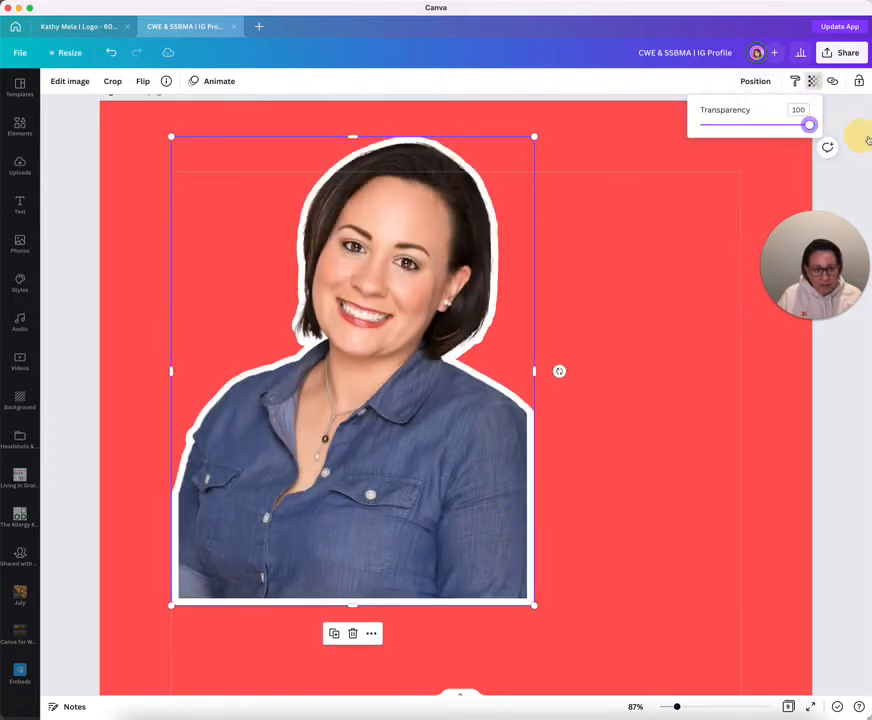
click(602, 268)
- Crop the front portrait from below to a height of about 824, trim both sides inside the circle, and nudge it down to align
click(360, 389)
scroll(365, 588, up, 1)
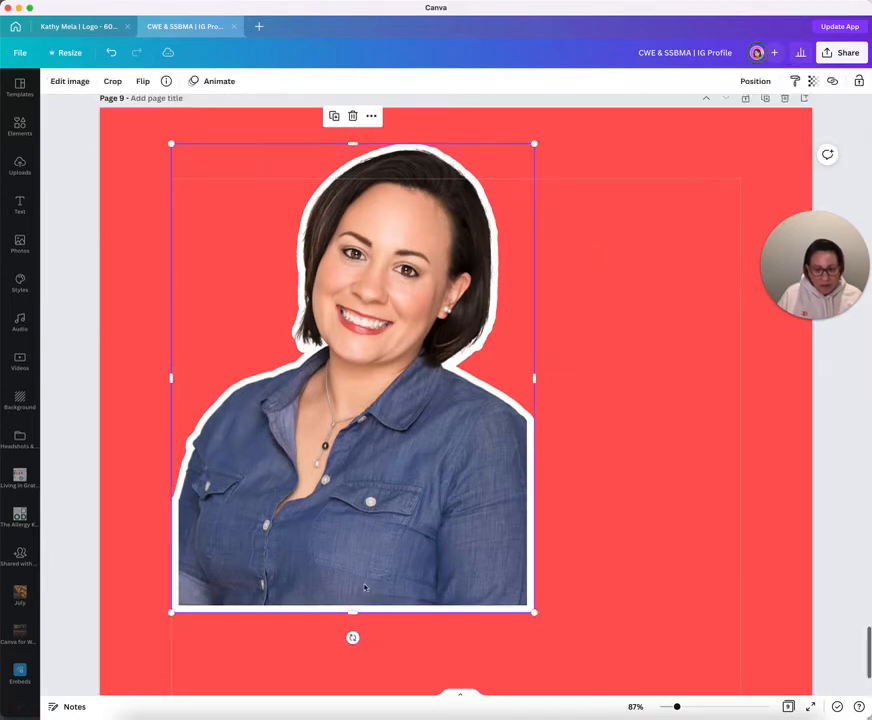
drag(352, 613, 352, 535)
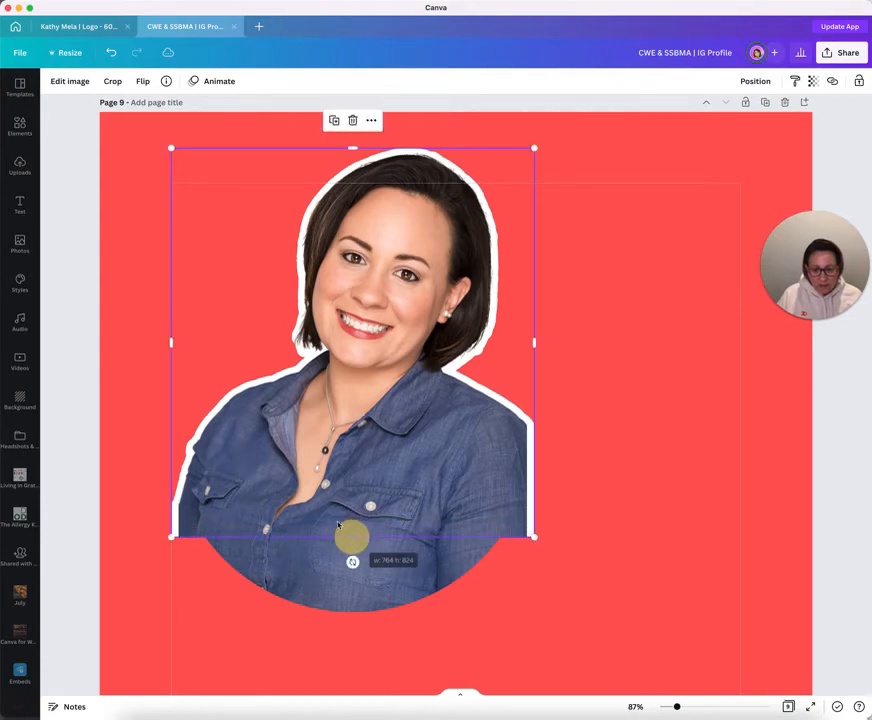
drag(172, 341, 213, 344)
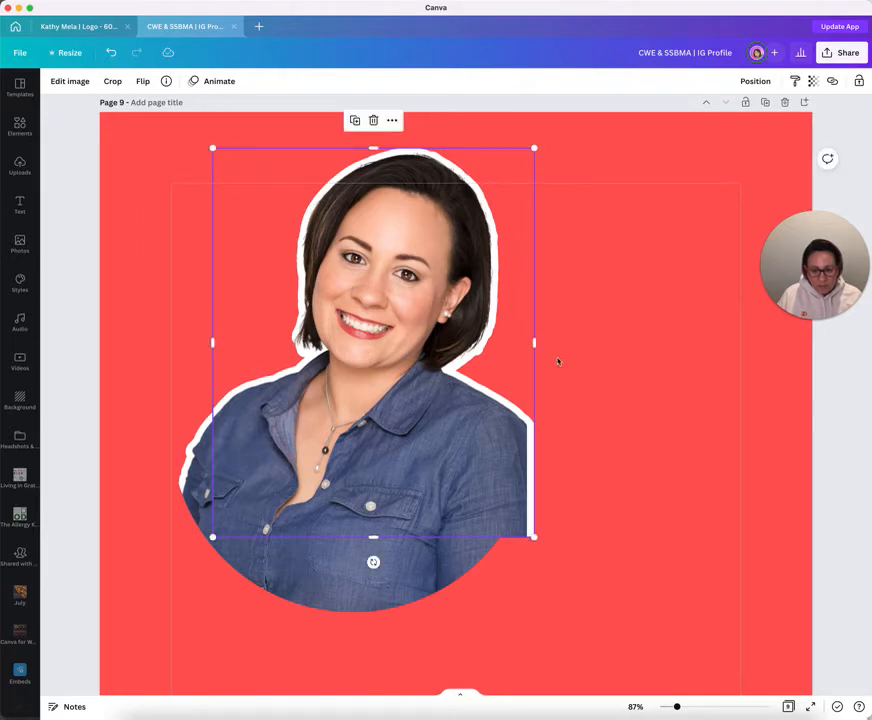
drag(533, 334, 495, 342)
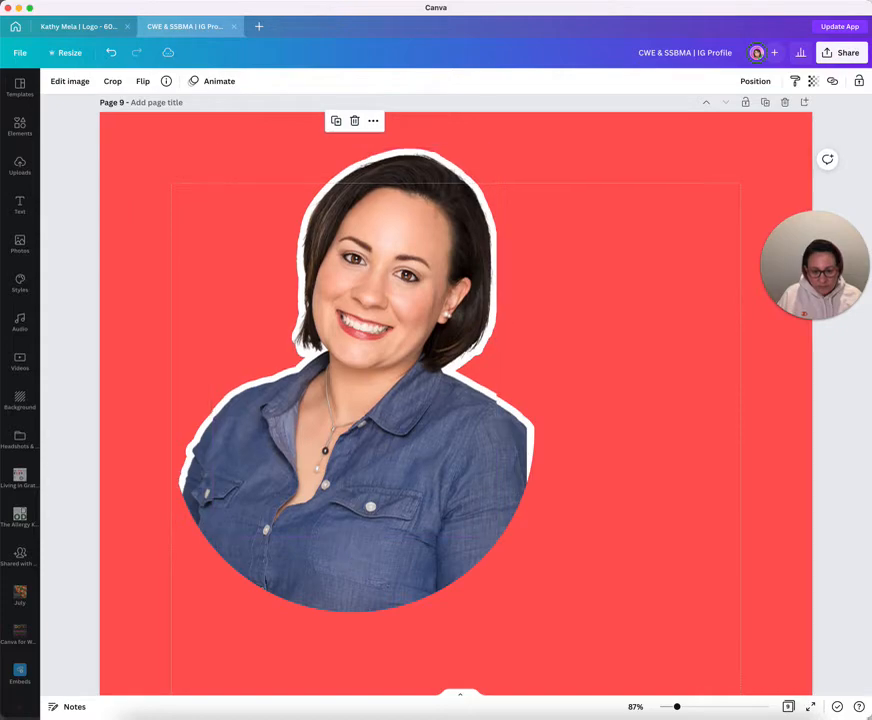
key(Down)
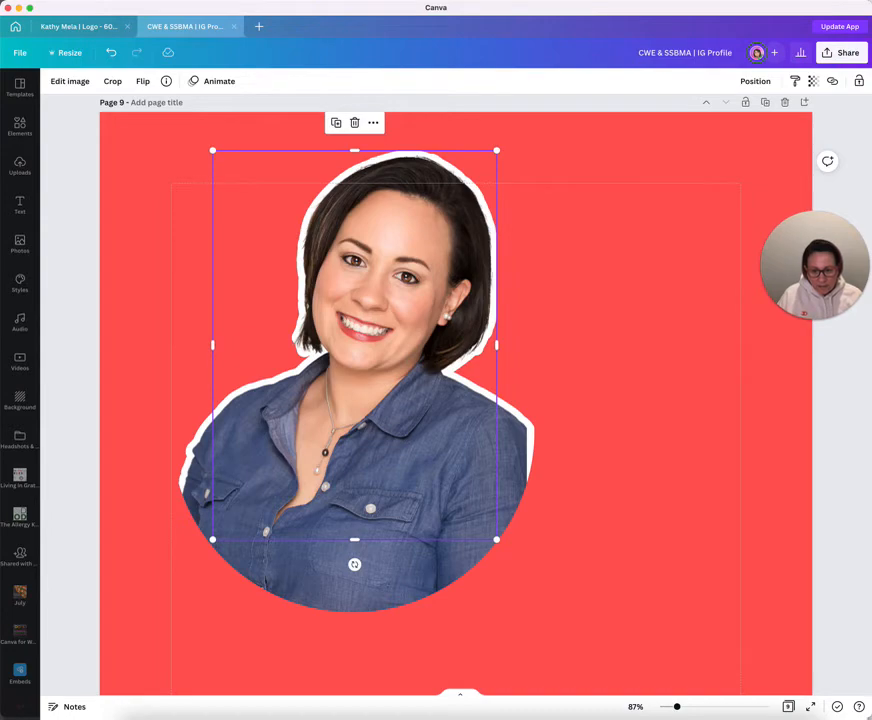
- Check the pop-out composition by selecting the cropped front portrait and the locked circle frame in turn
click(611, 560)
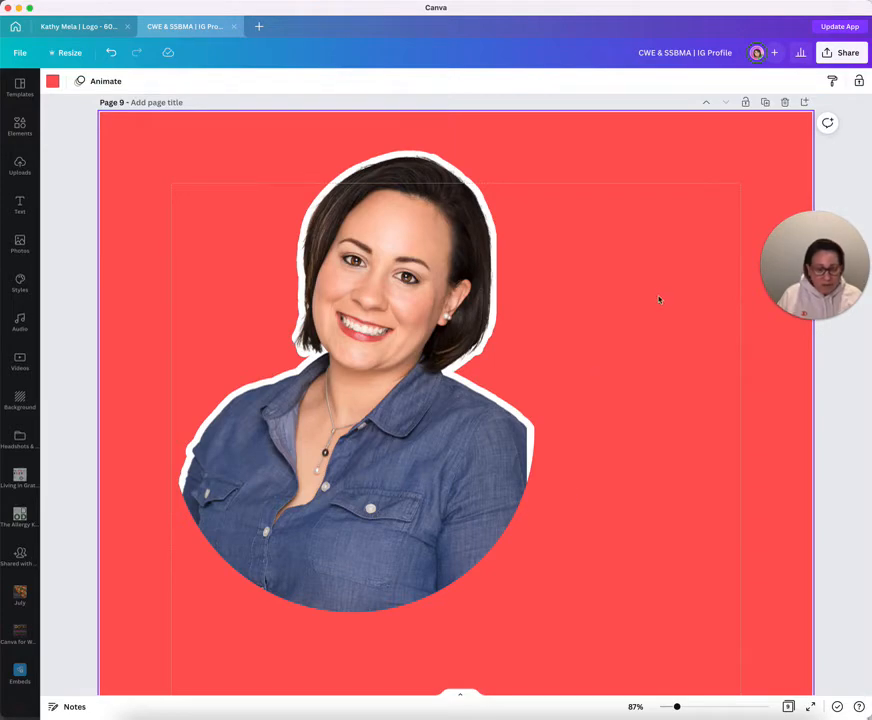
click(312, 450)
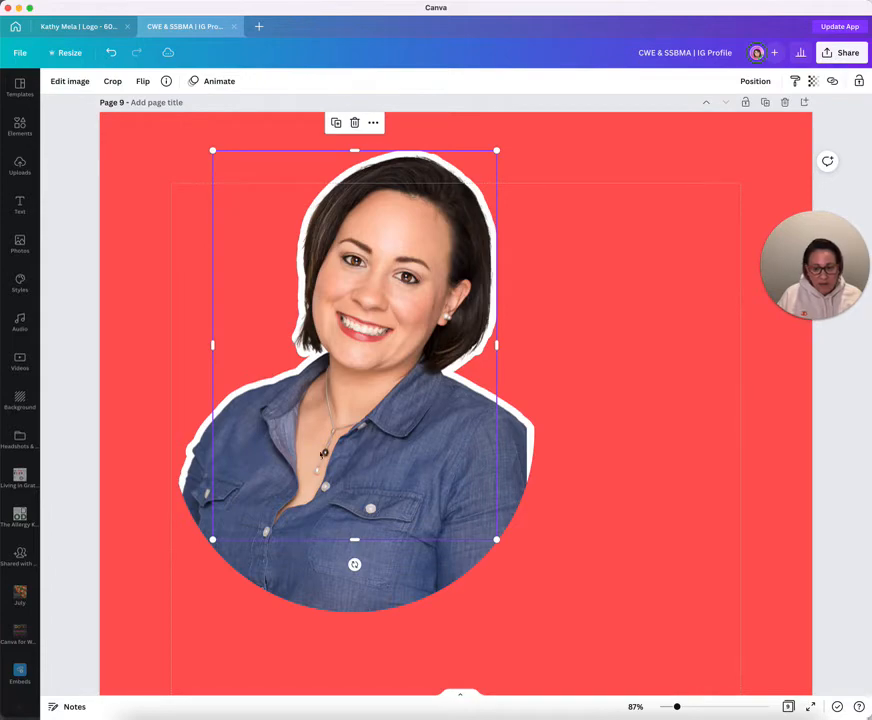
click(232, 390)
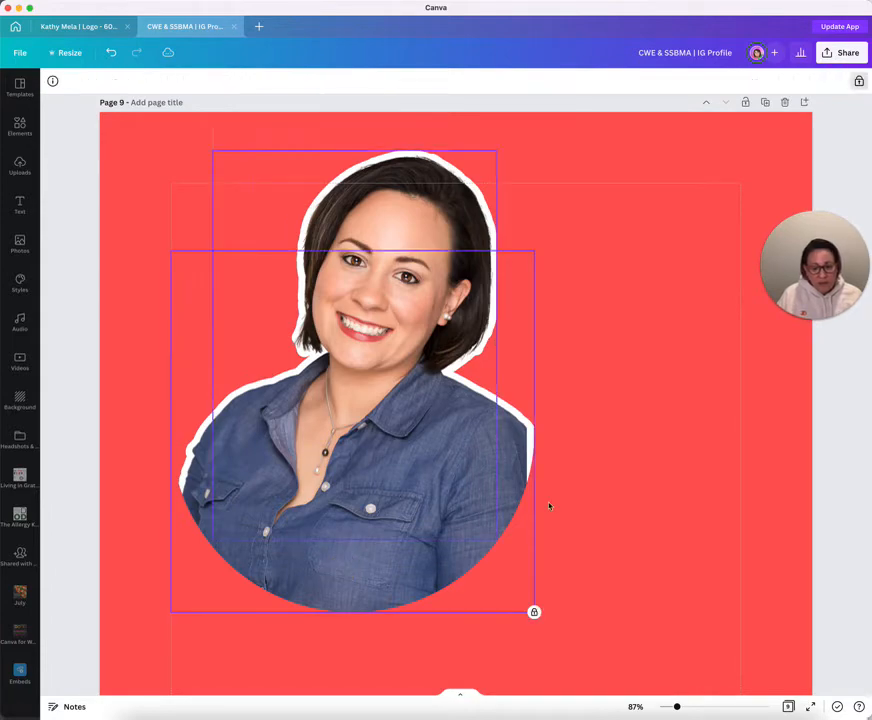
- Unlock the circle frame, select it together with the front portrait, and move both down so the head sits within the upper margin guide
click(858, 81)
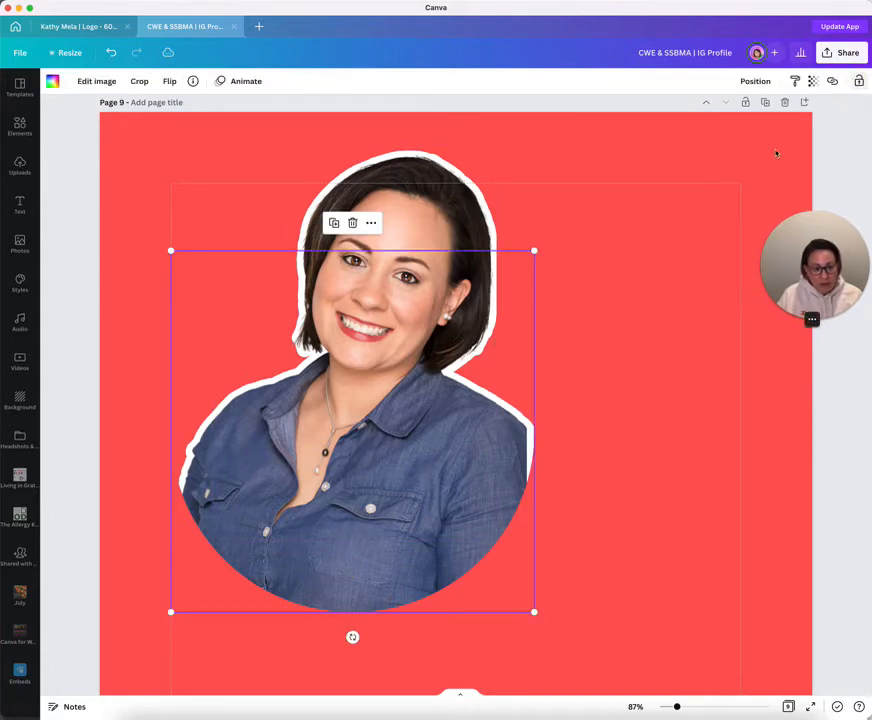
click(595, 324)
drag(586, 300, 383, 482)
drag(321, 445, 314, 474)
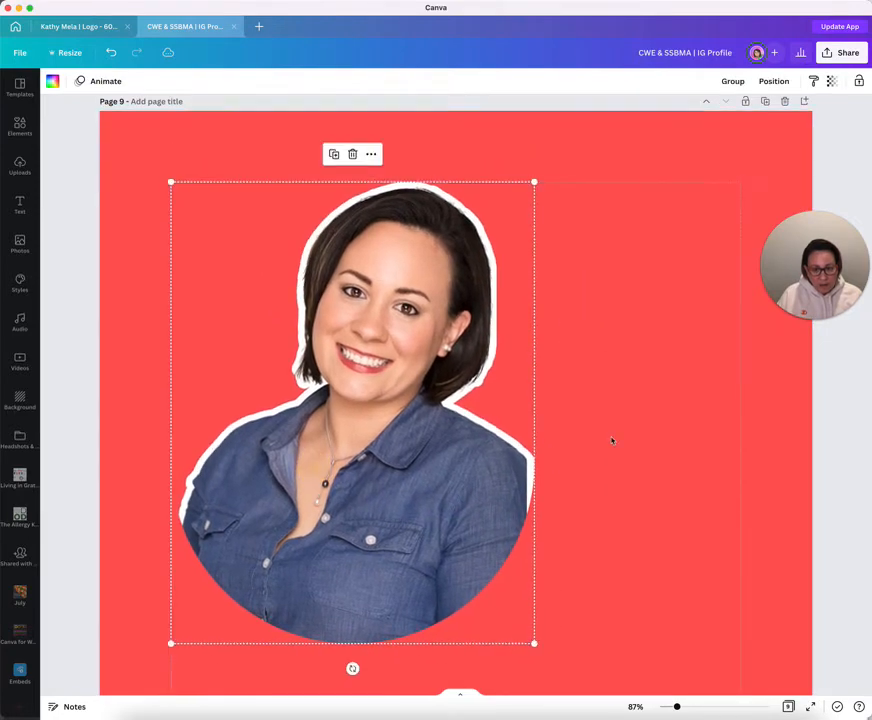
- Enlarge the two selected portrait layers together to reach the lower margin guide, shift them right toward the page's centre, and deselect them
scroll(612, 440, down, 2)
scroll(540, 574, down, 1)
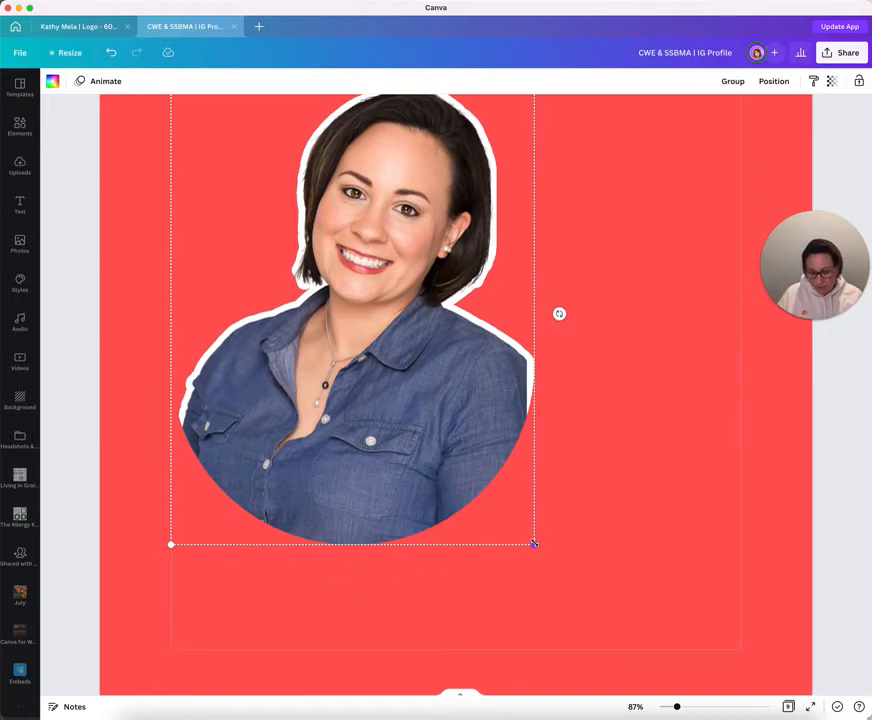
drag(534, 544, 617, 648)
drag(473, 499, 517, 502)
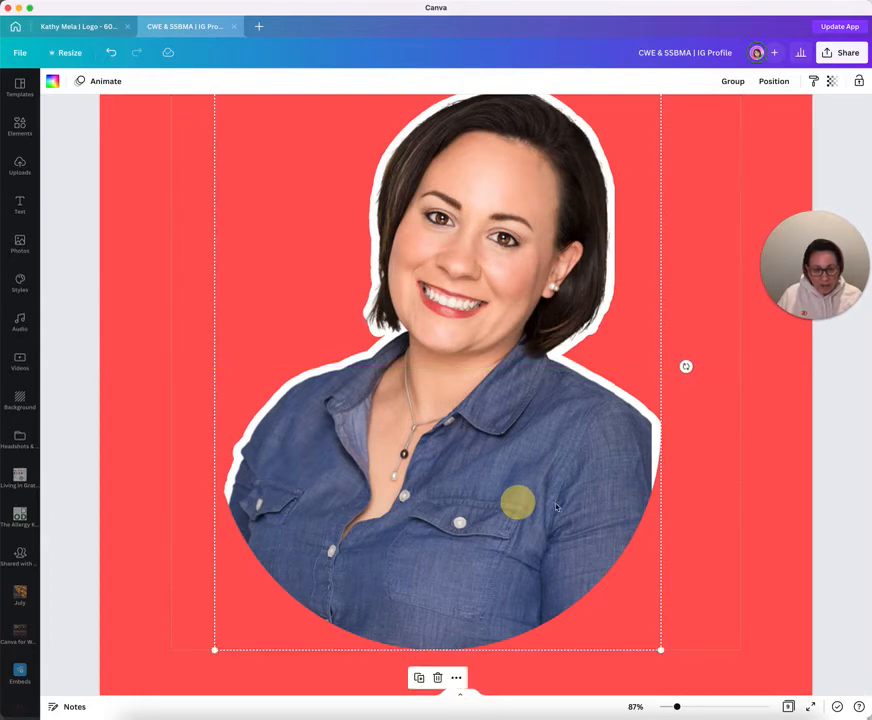
click(740, 524)
scroll(741, 527, up, 4)
scroll(741, 527, down, 5)
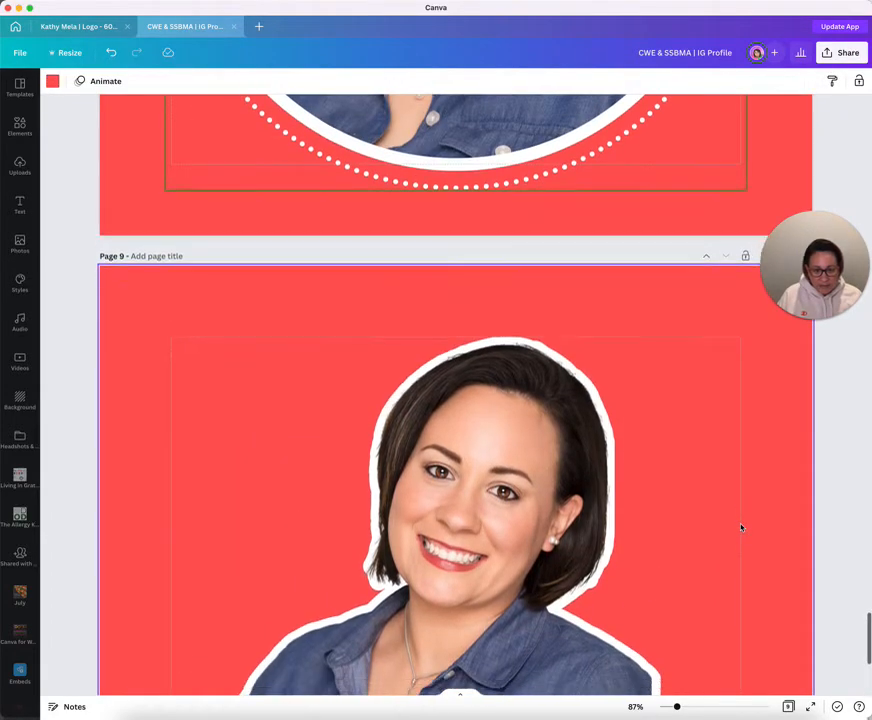
- Add the recently used teal-to-magenta gradient circle and place it over the portrait with its lower edge on the margin guide
click(18, 121)
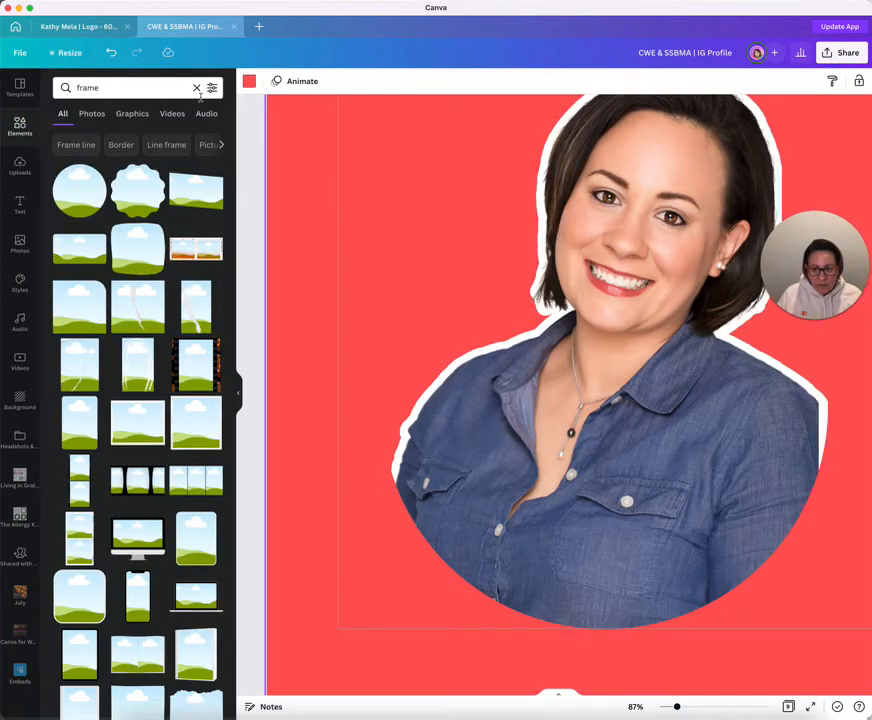
click(201, 89)
click(115, 177)
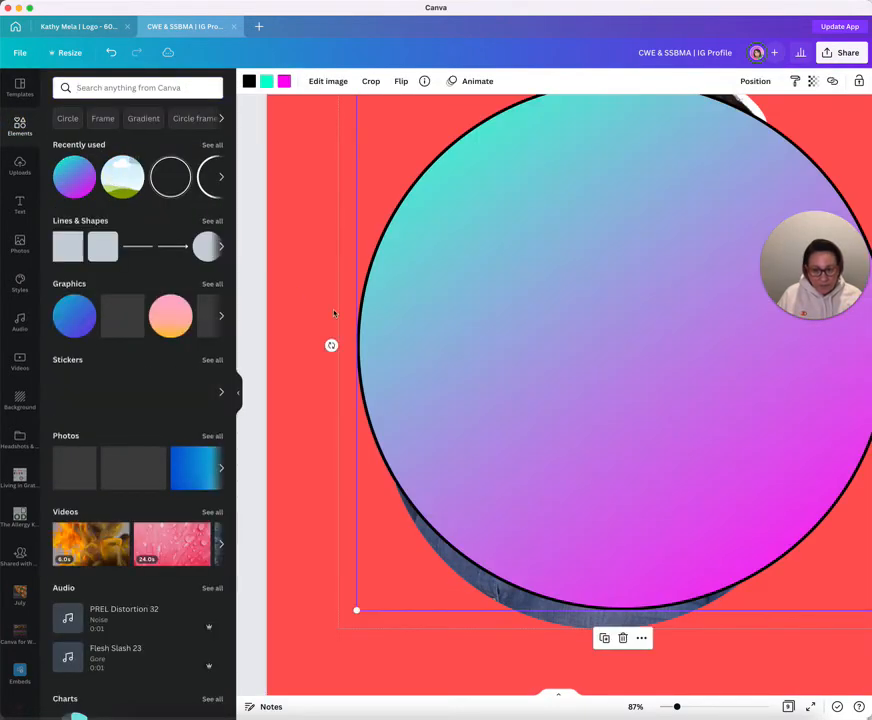
click(238, 395)
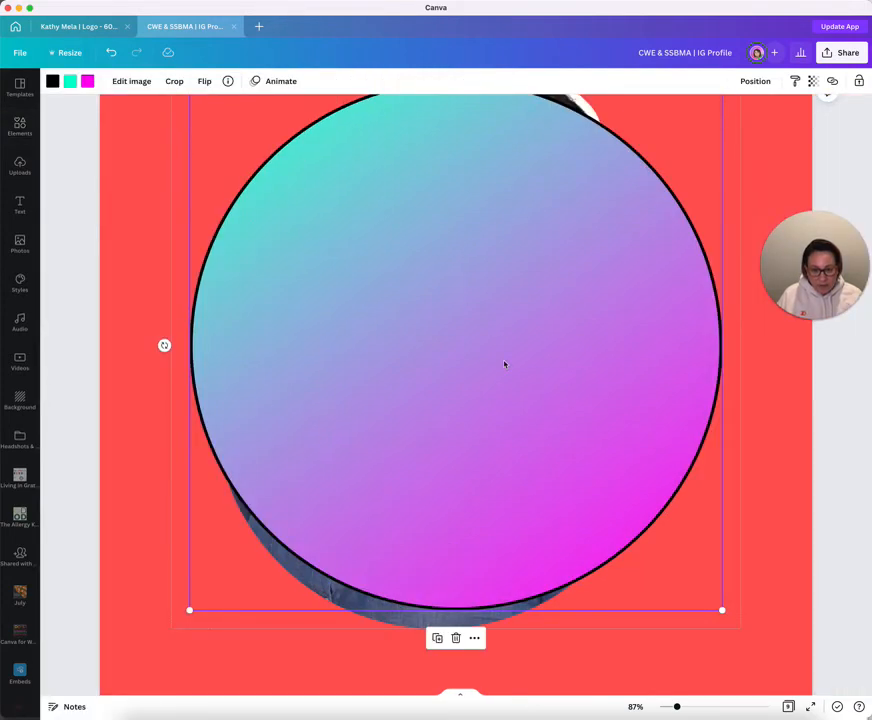
drag(504, 361, 494, 377)
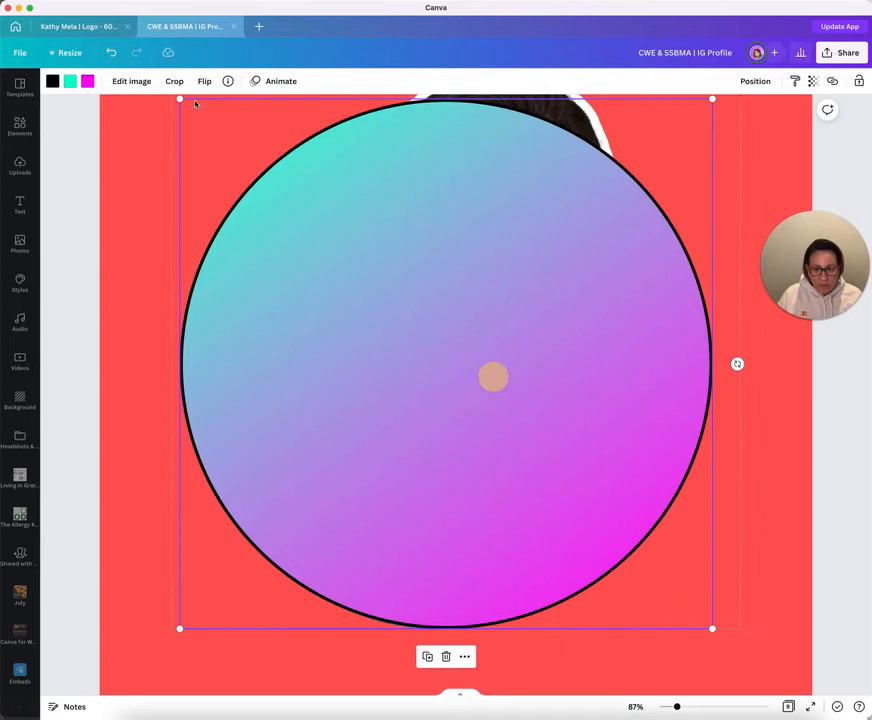
- Change the gradient circle's black outline to white
click(53, 81)
click(92, 171)
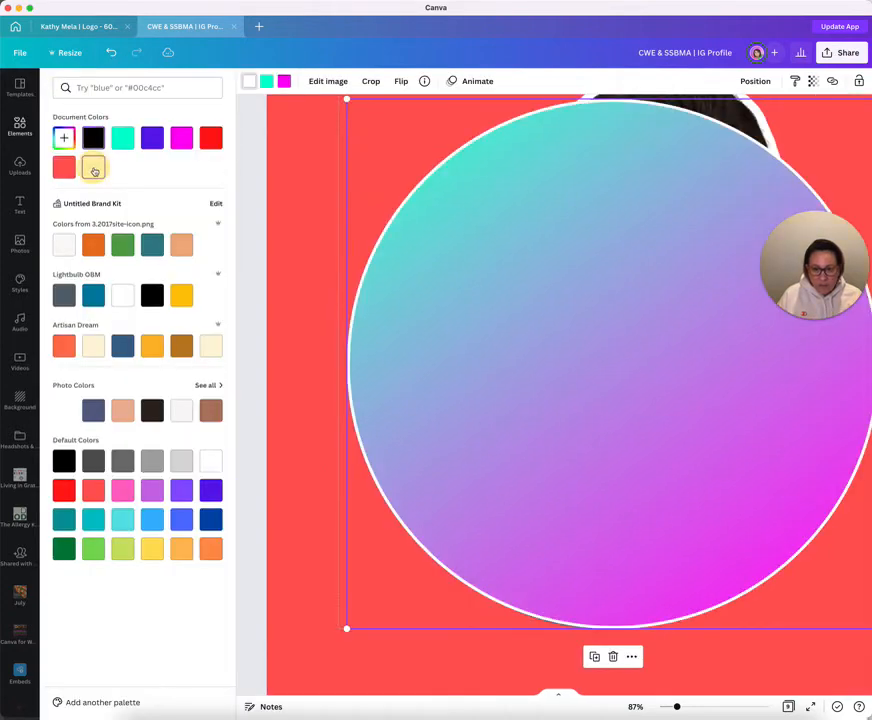
click(296, 132)
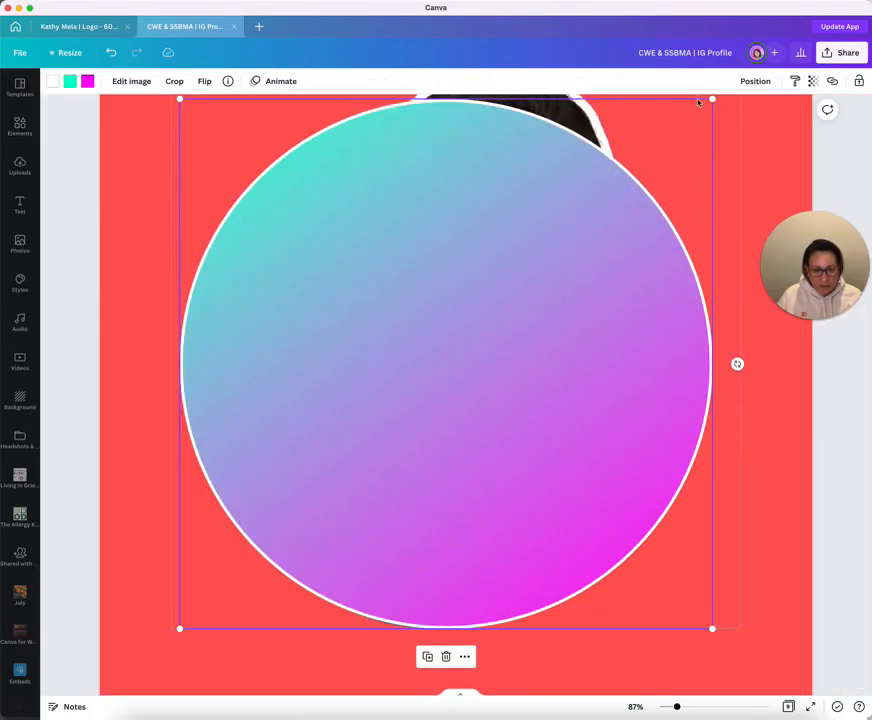
- Send the gradient circle backward behind both portrait layers and deselect it
click(752, 81)
click(714, 116)
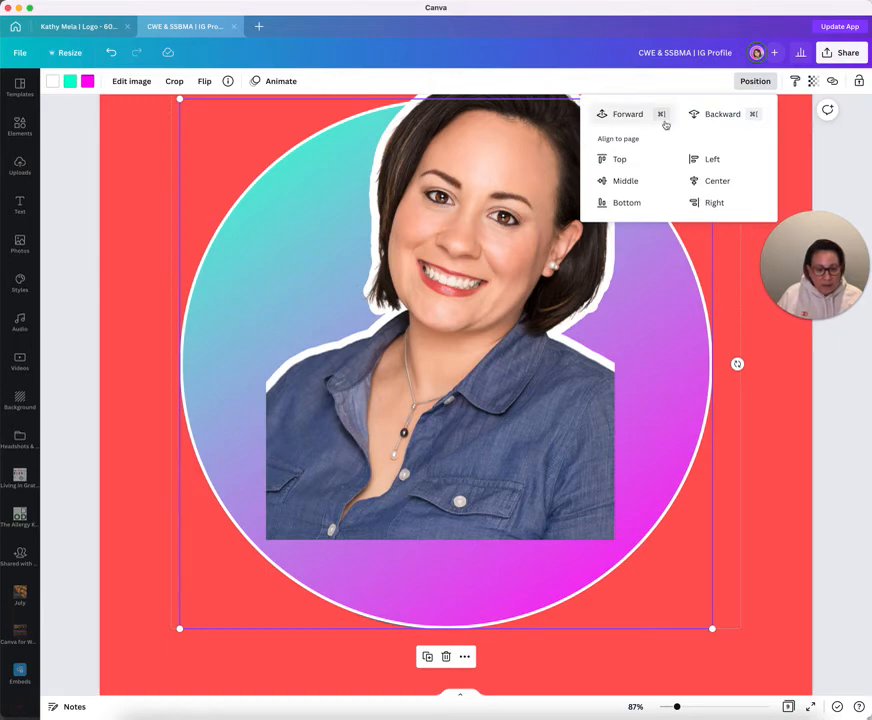
click(718, 118)
click(788, 371)
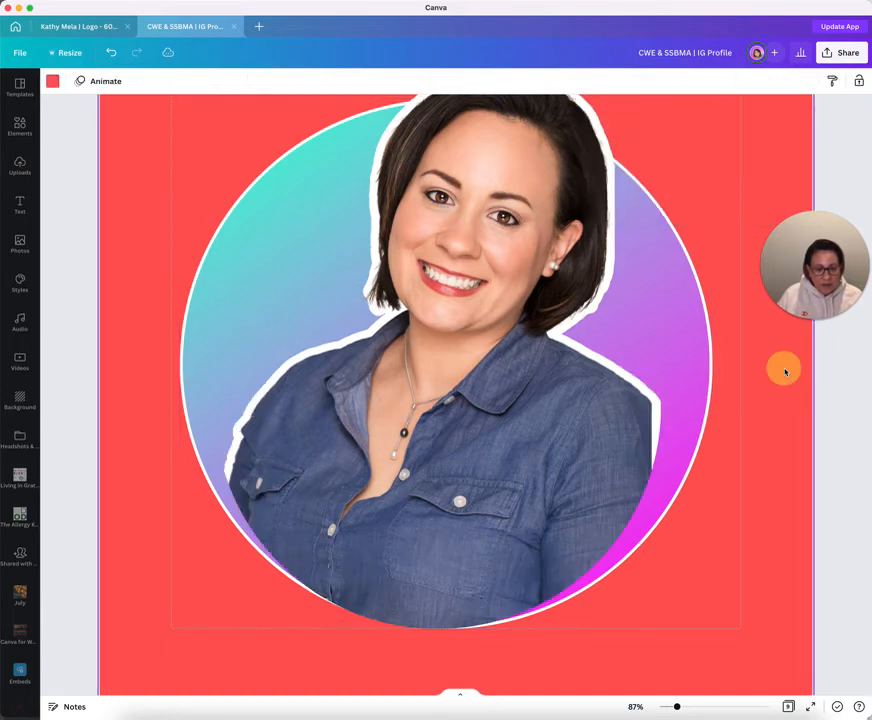
- Shrink and reposition the gradient circle so it is only slightly larger than the portrait's circular base
click(712, 342)
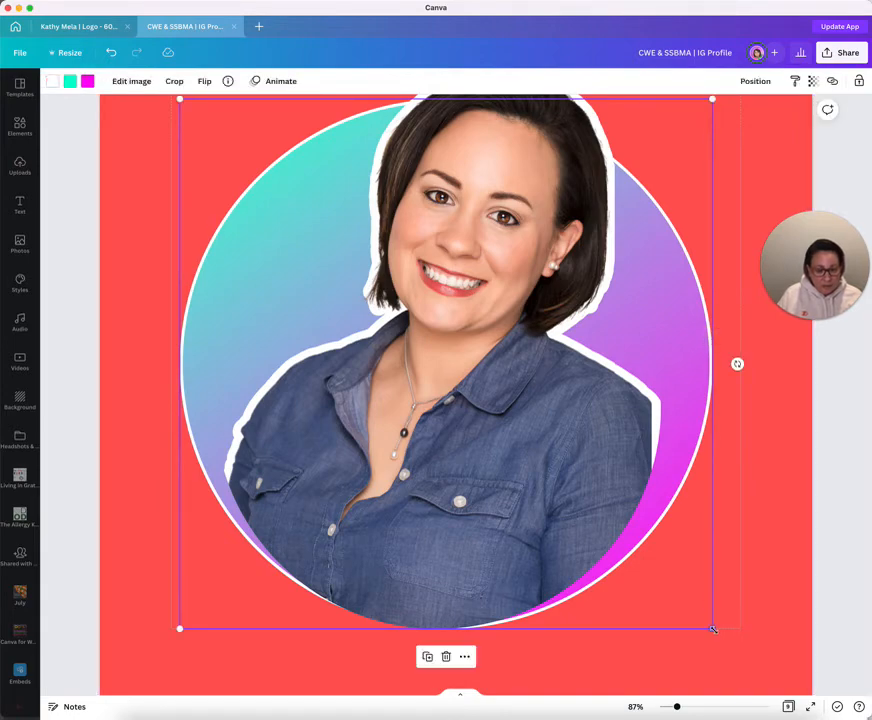
drag(713, 629, 673, 589)
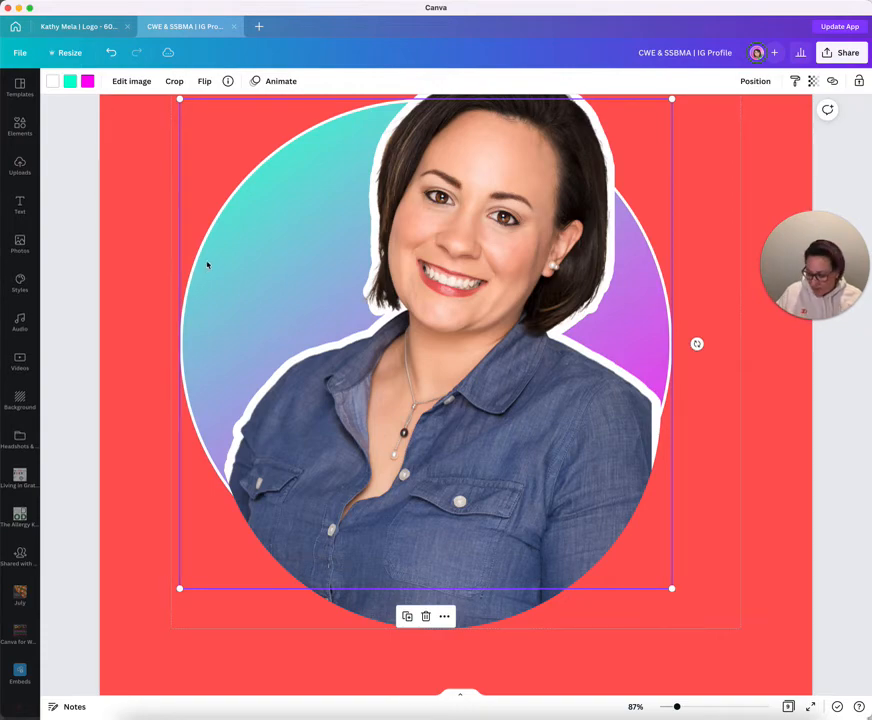
drag(207, 264, 221, 303)
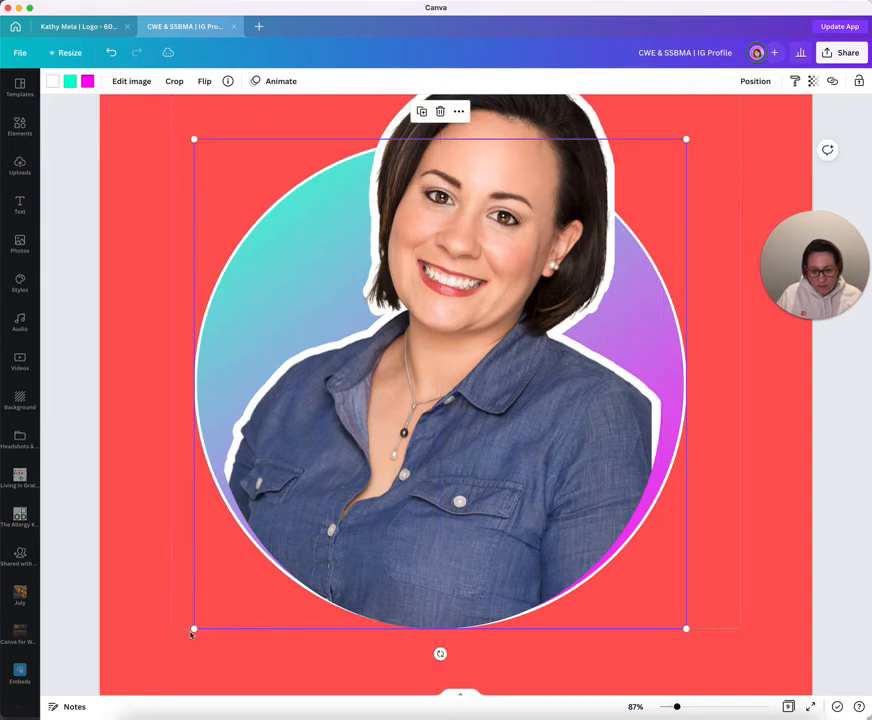
drag(194, 629, 208, 628)
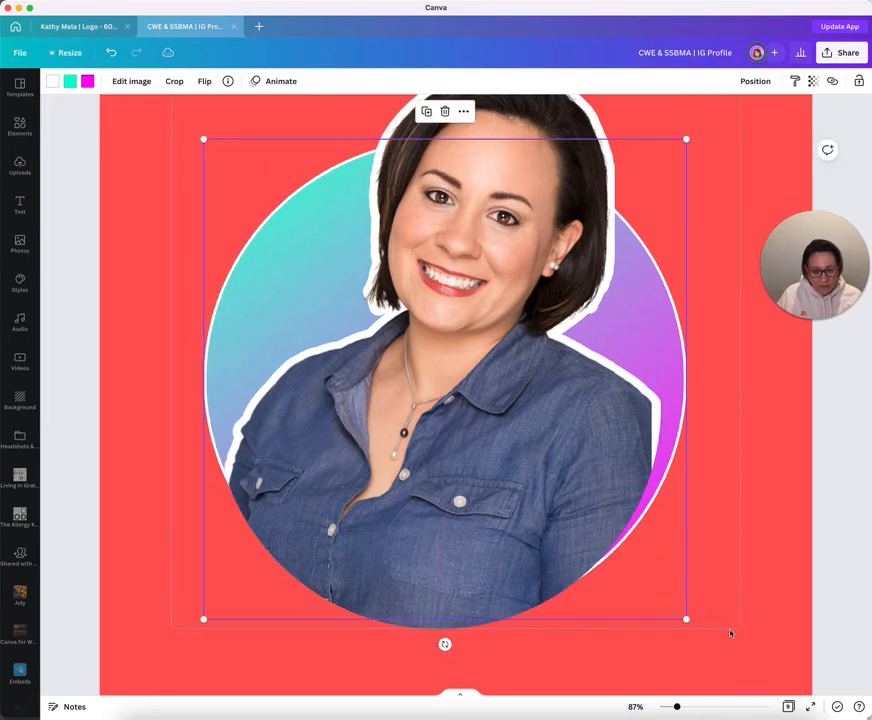
drag(685, 620, 660, 600)
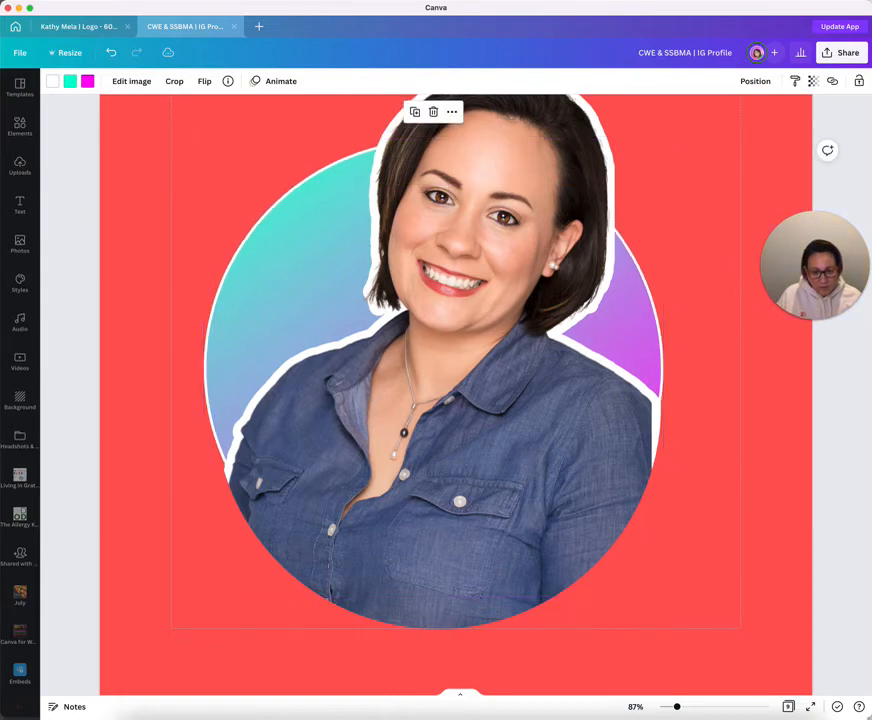
- Nudge the gradient circle down and slightly right until its lower edge lines up with the portrait's circular base
key(Down)
key(Down)
key(Down)
key(Down)
key(Down)
key(Down)
key(Down)
key(Down)
key(Down)
key(Down)
key(Down)
key(Down)
key(Down)
key(Down)
key(Down)
key(Down)
key(Down)
key(Down)
key(Down)
key(Down)
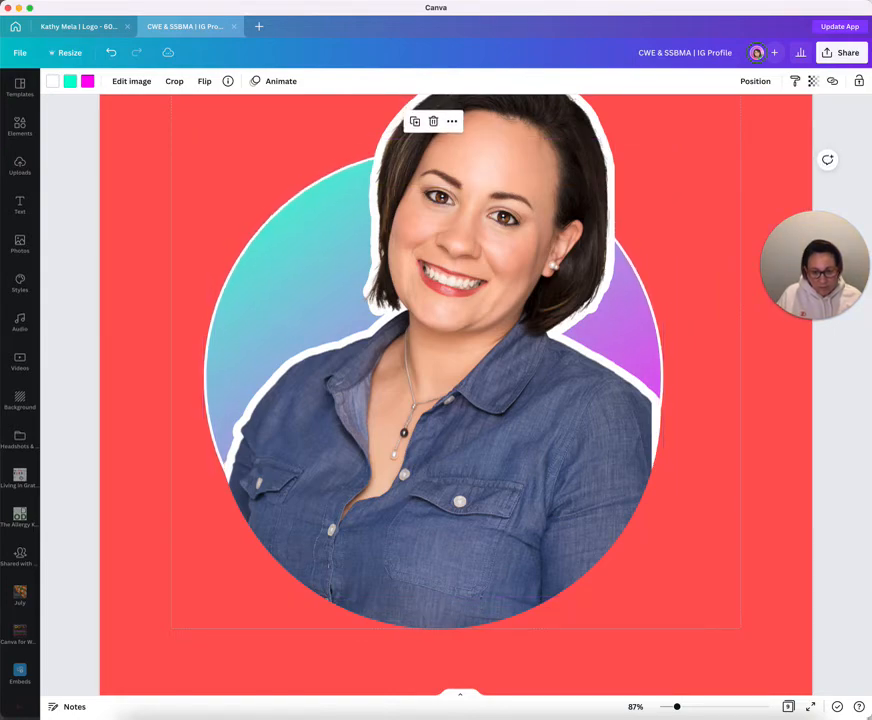
key(Down)
key(Down)
key(Down)
key(Down)
key(Down)
key(Down)
key(Down)
key(Down)
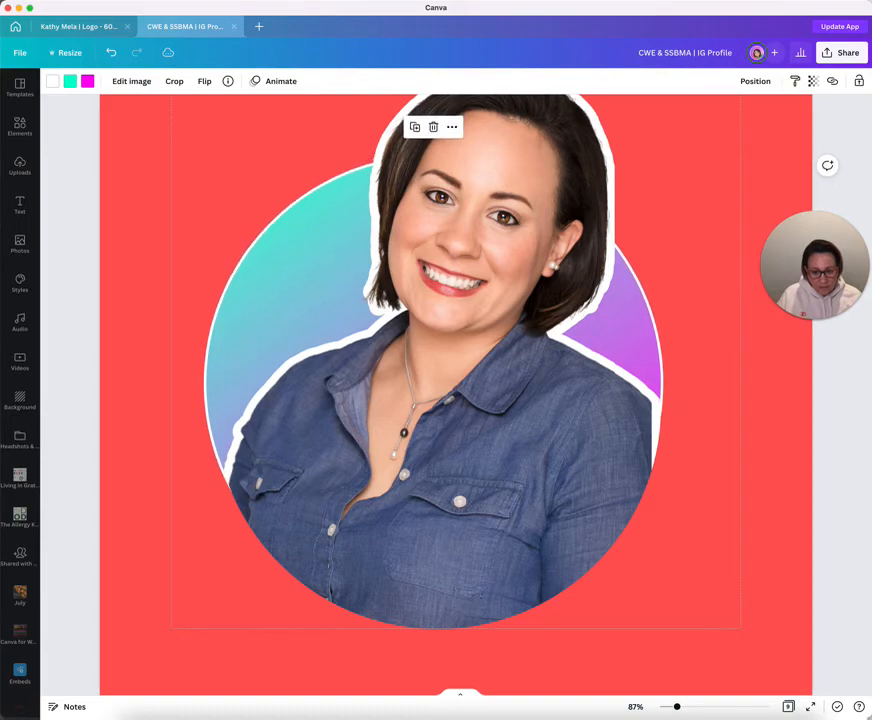
key(Down)
key(Down)
key(Down)
key(Down)
key(Down)
key(Down)
key(Down)
key(Down)
key(Down)
key(Down)
key(Down)
key(Down)
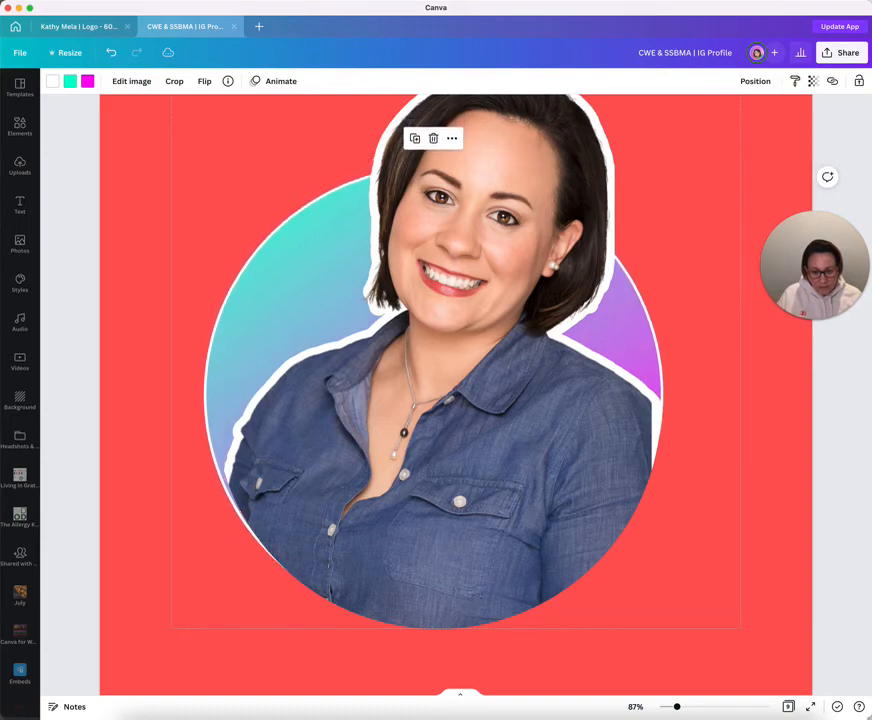
key(Down)
key(Down)
key(Down)
key(Down)
key(Down)
key(Down)
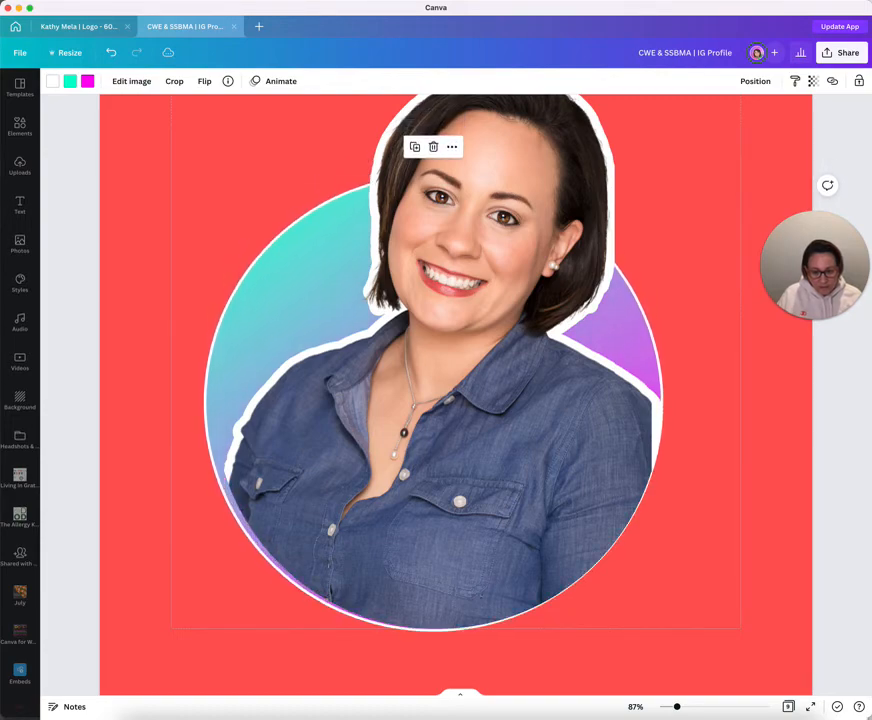
key(Right)
key(Right)
key(Right)
key(Right)
key(Right)
key(Right)
key(Right)
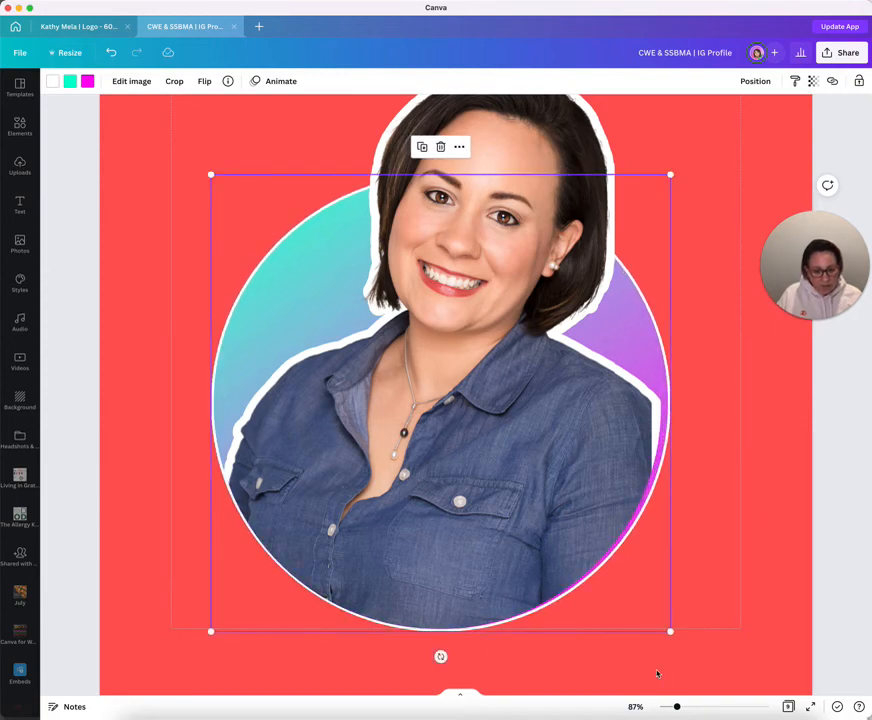
- Adjust the gradient circle's size and shift it up and left to fit more closely behind the portrait's circular base
mouse_move(670, 632)
mouse_down()
mouse_move(662, 627)
mouse_move(678, 641)
mouse_up()
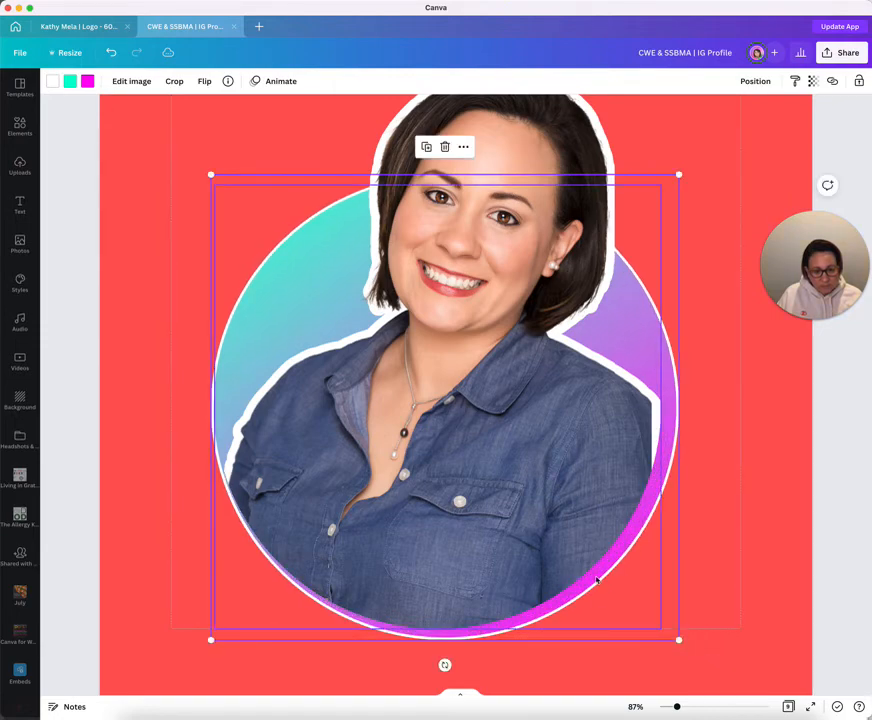
drag(597, 641, 590, 627)
drag(203, 632, 207, 629)
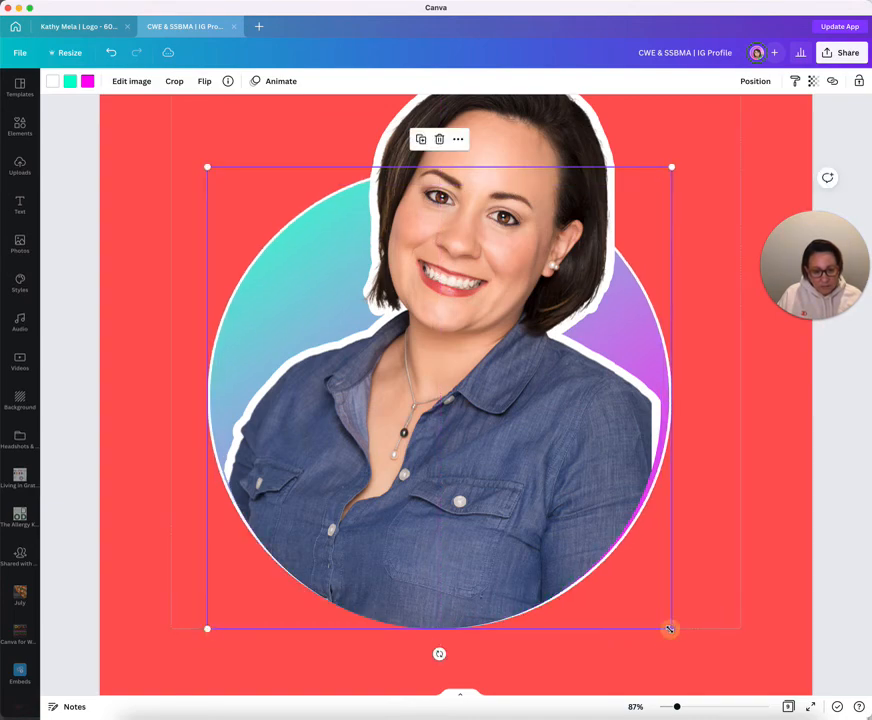
drag(670, 628, 661, 625)
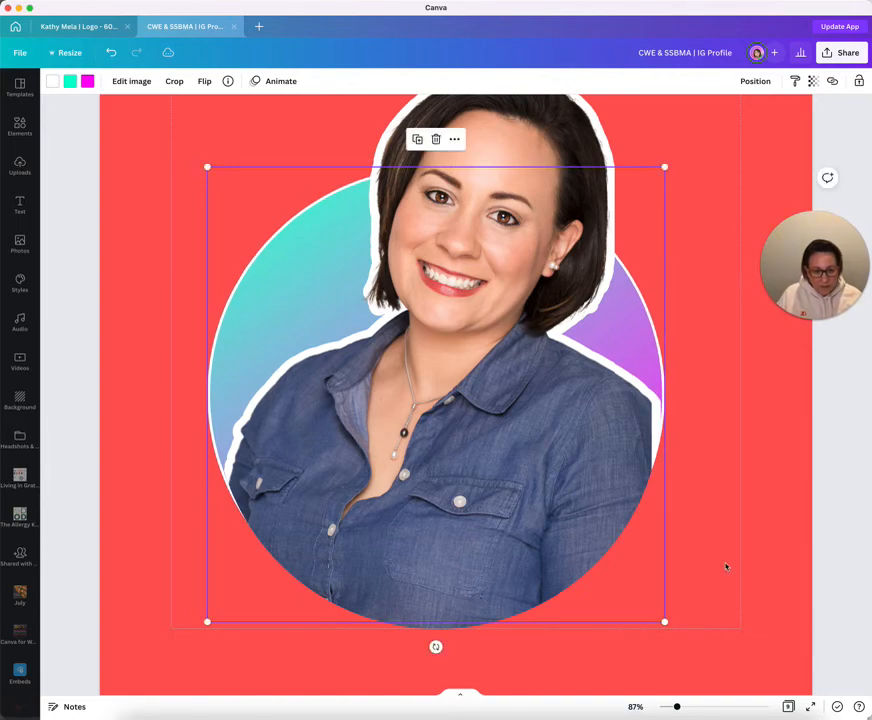
- Fine-tune the gradient circle down and left, shrink it slightly to match the portrait's circular base, and deselect it
key(Left)
key(Left)
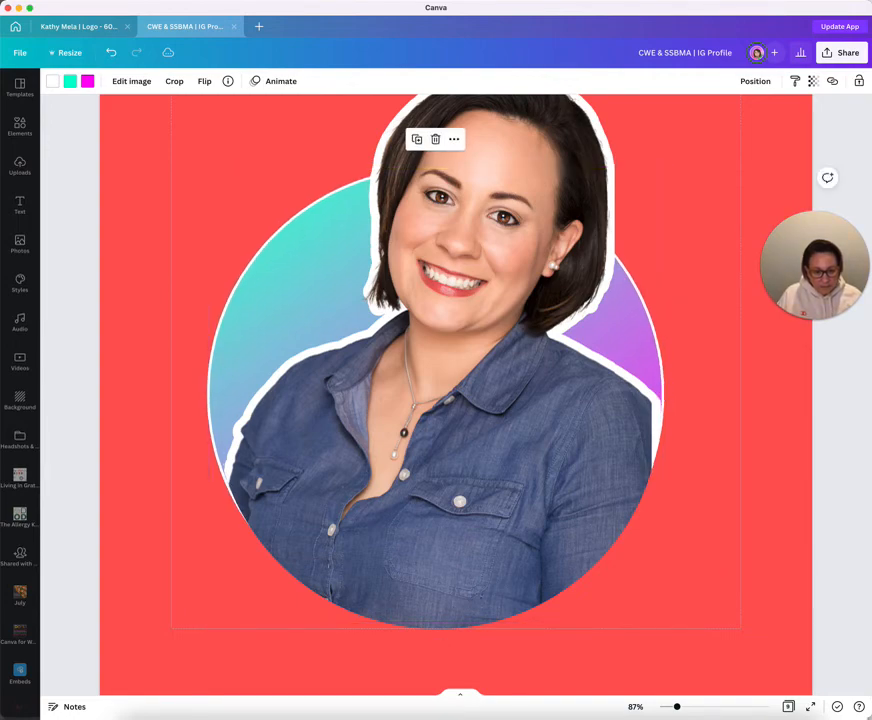
key(Down)
key(Down)
key(Down)
key(Down)
key(Down)
key(Down)
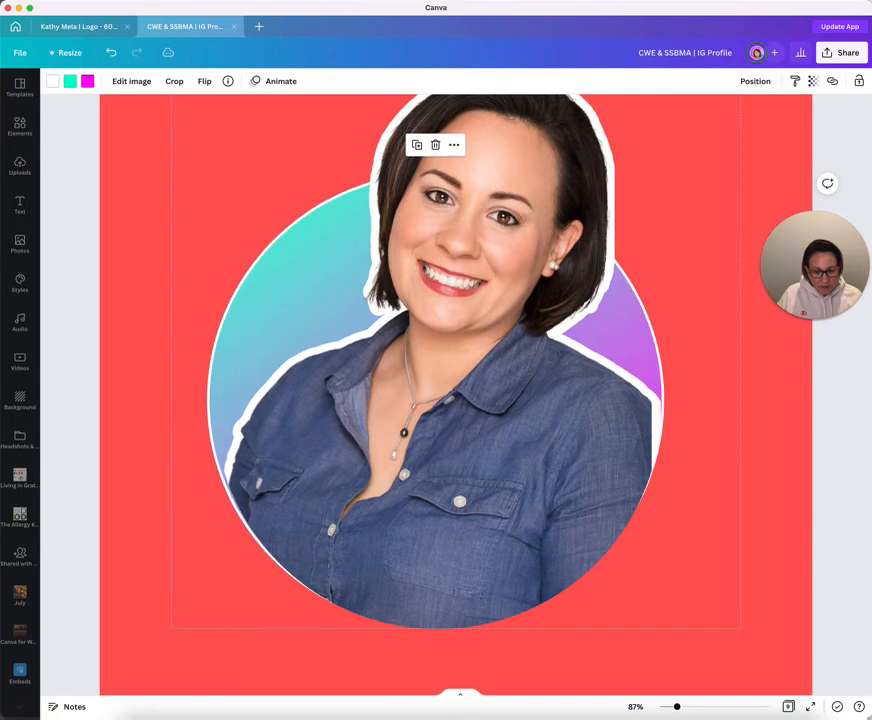
key(Left)
key(Left)
key(Left)
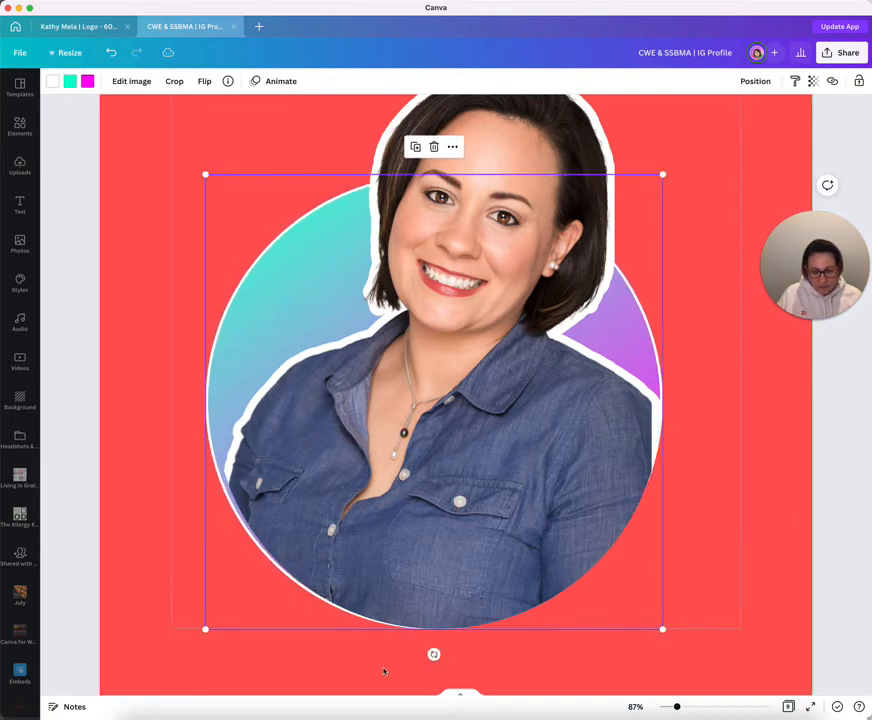
drag(205, 630, 216, 630)
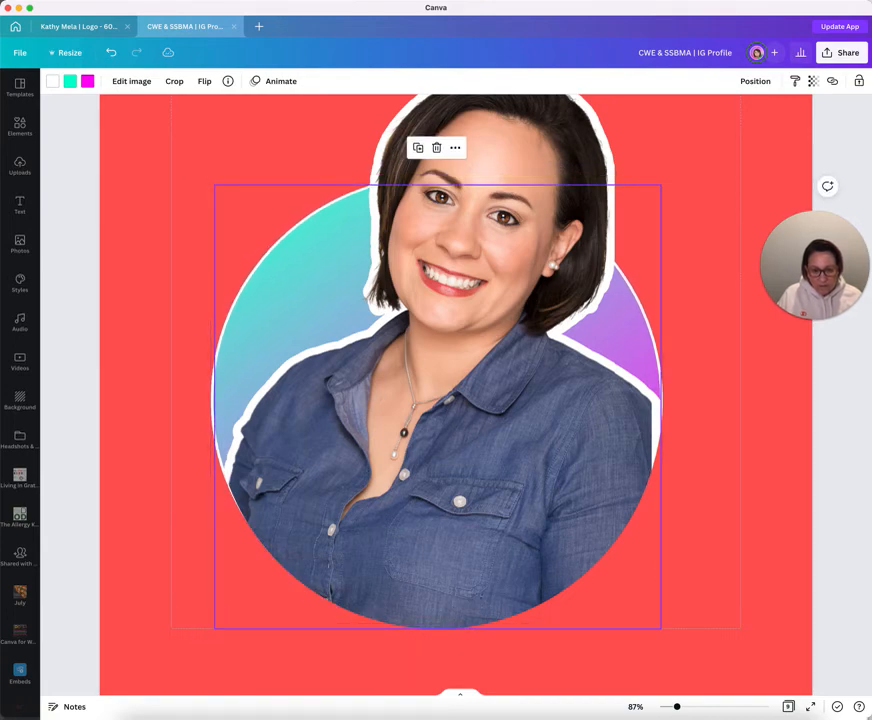
click(685, 546)
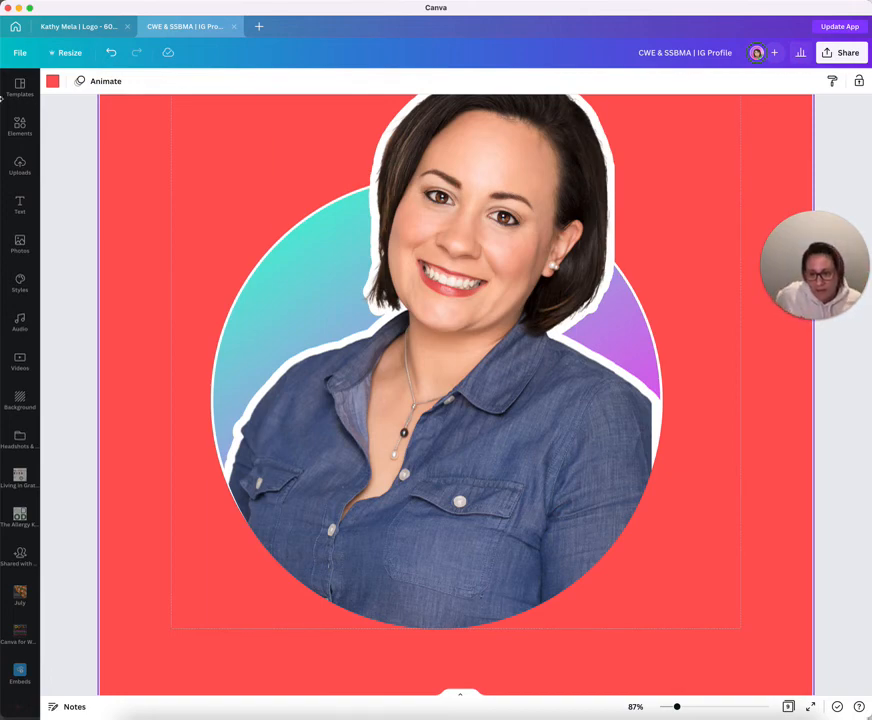
- Add the recently used black ring with a dotted outer border to the page and zoom out to 65% to show the whole page
click(19, 125)
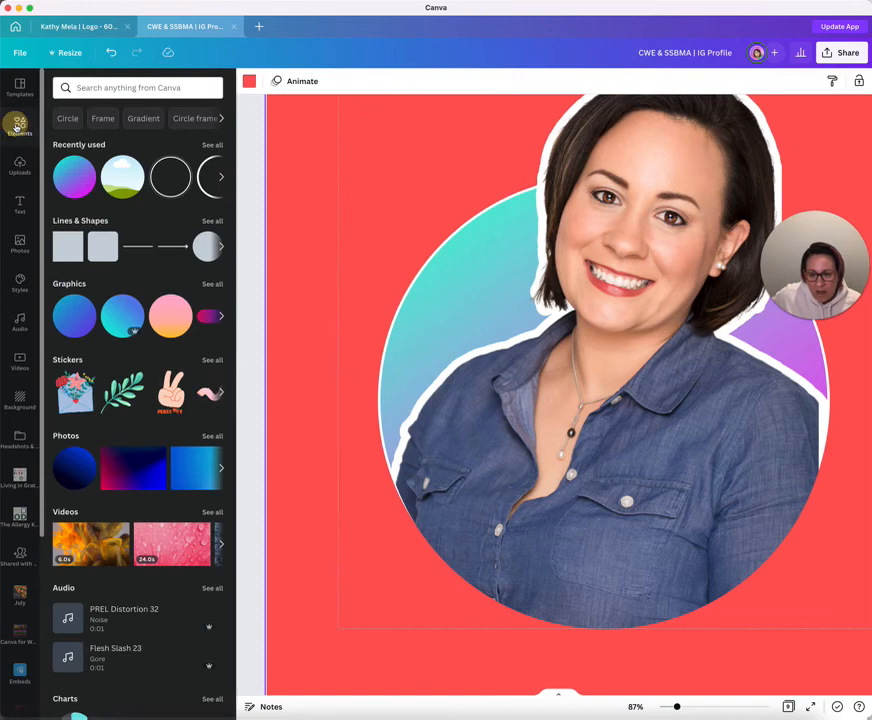
click(161, 178)
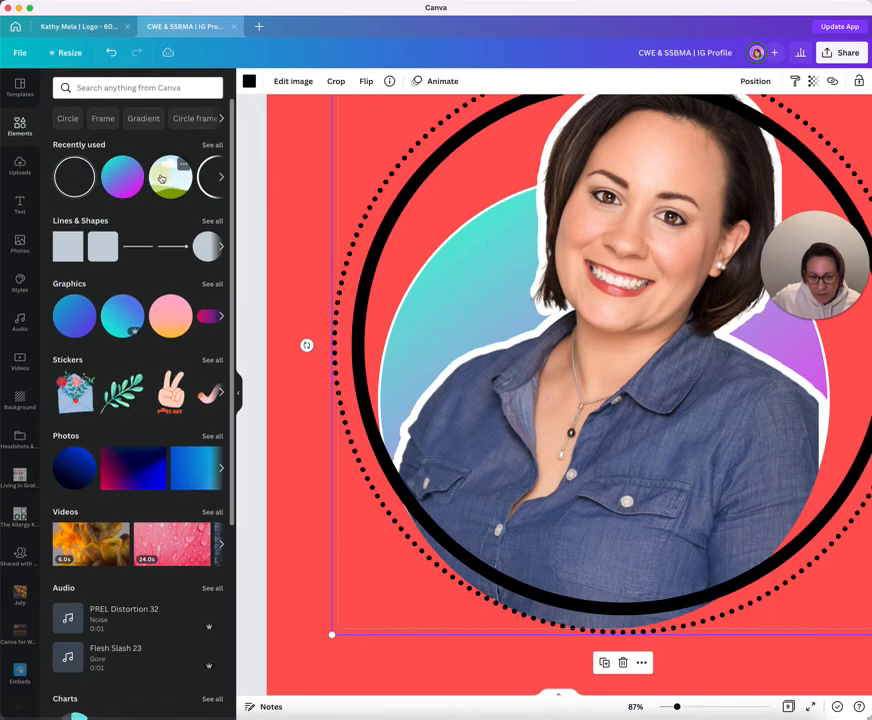
click(240, 396)
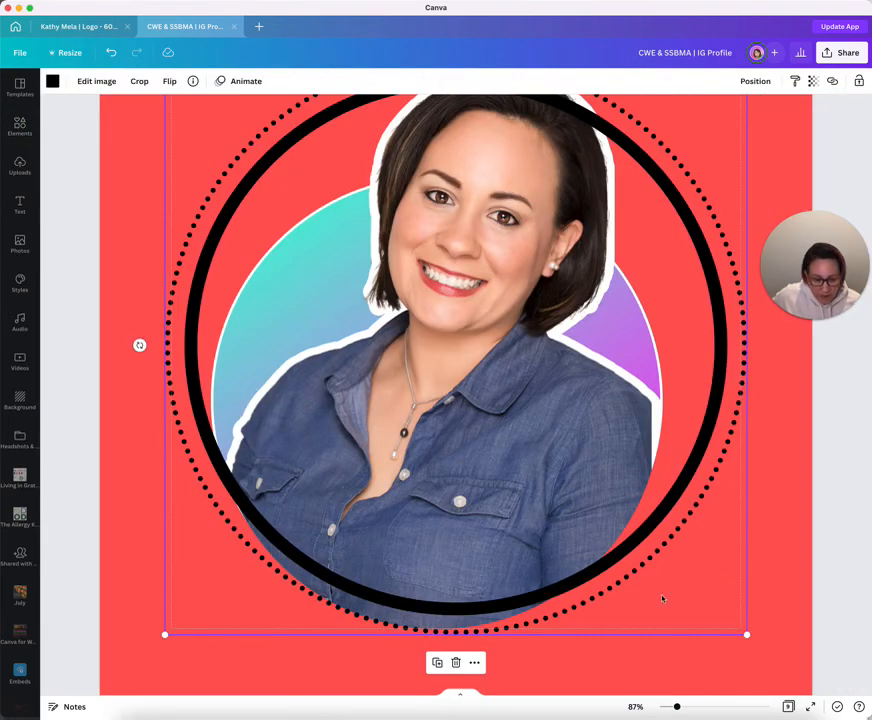
drag(676, 706, 672, 708)
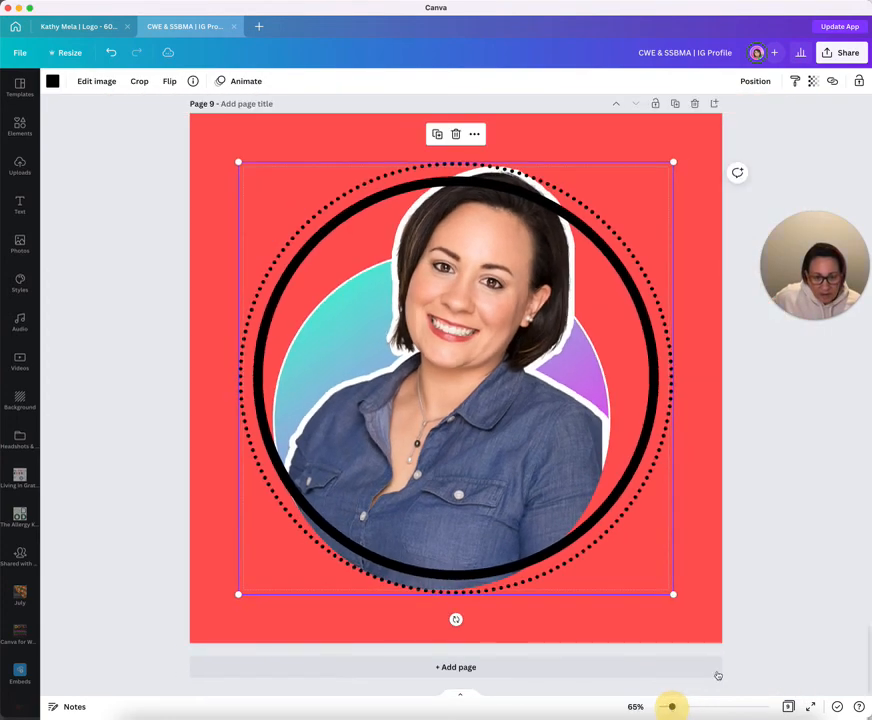
- Shrink the dotted ring to about 1,059 wide and high and position it so its solid band frames the gradient circle
drag(240, 163, 282, 206)
drag(635, 300, 605, 321)
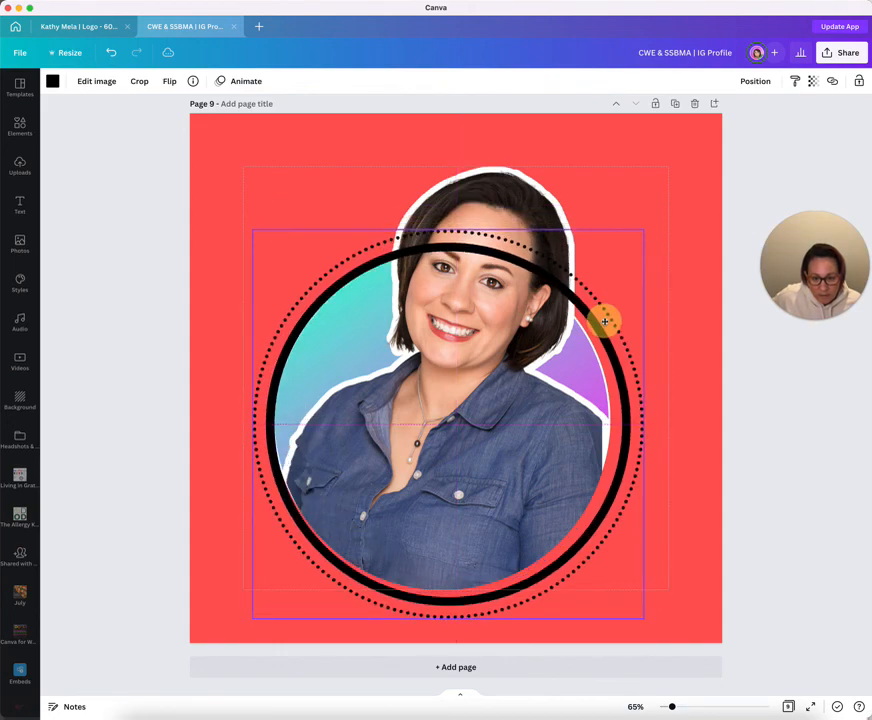
drag(644, 618, 629, 600)
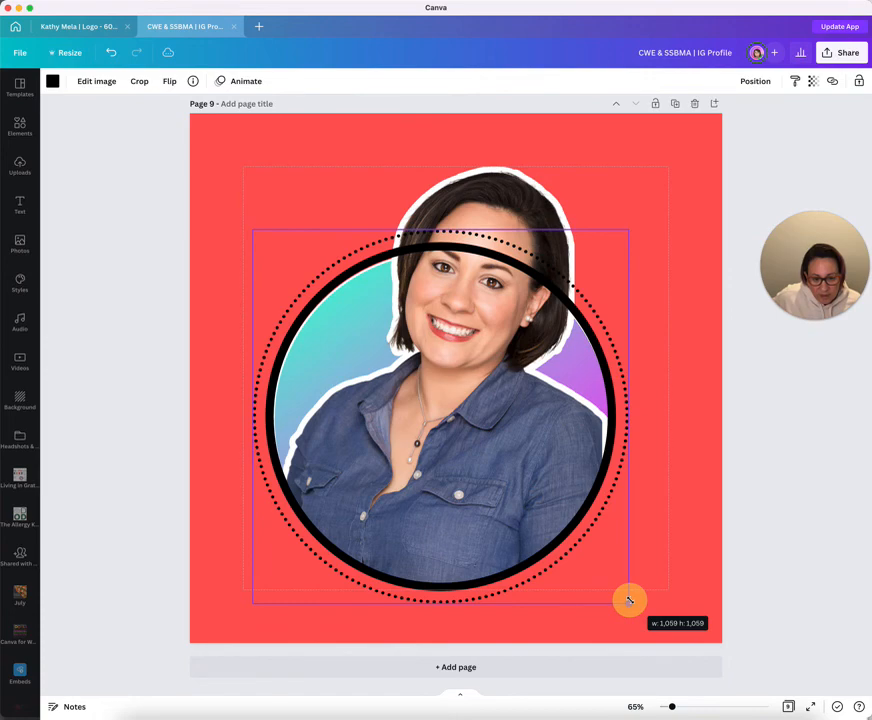
drag(252, 230, 253, 230)
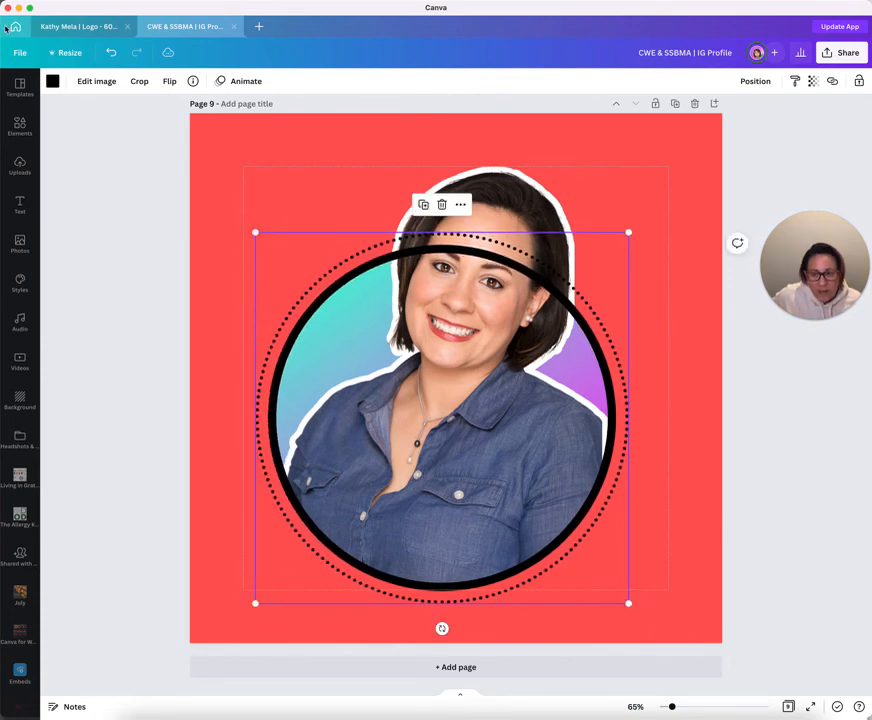
- Recolor the dotted ring from the document colors to white
click(50, 83)
click(93, 167)
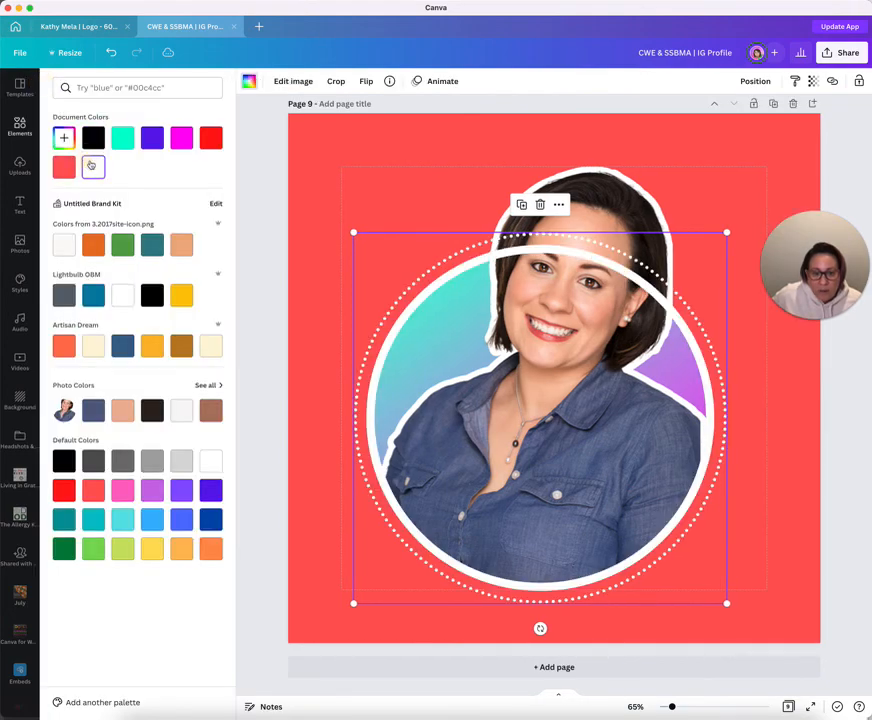
click(259, 148)
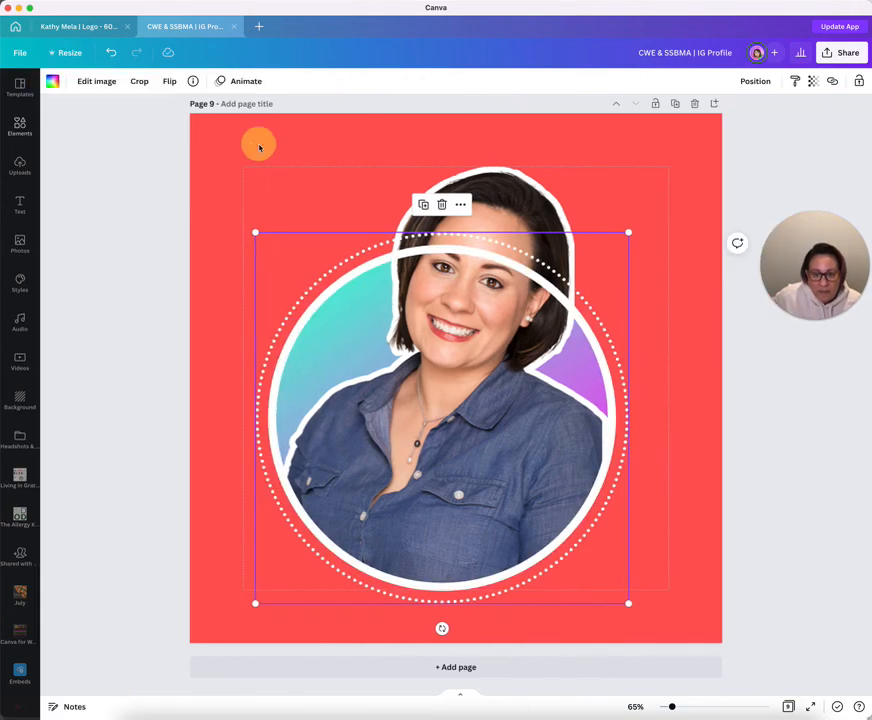
- Send the white dotted ring backward one layer so it sits behind the pop-out portrait, and deselect it
click(755, 81)
click(707, 118)
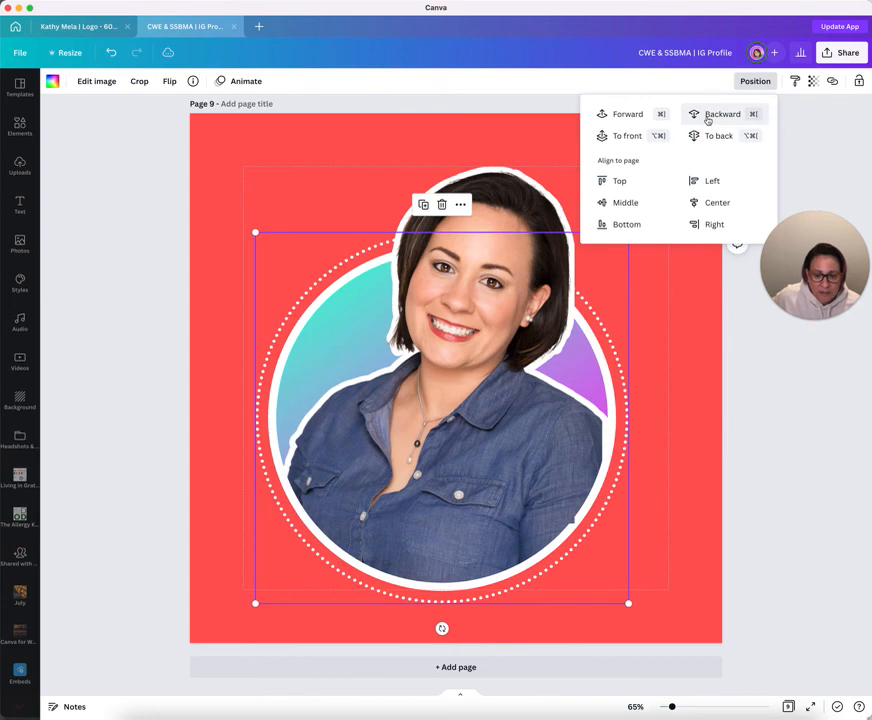
click(103, 152)
click(103, 152)
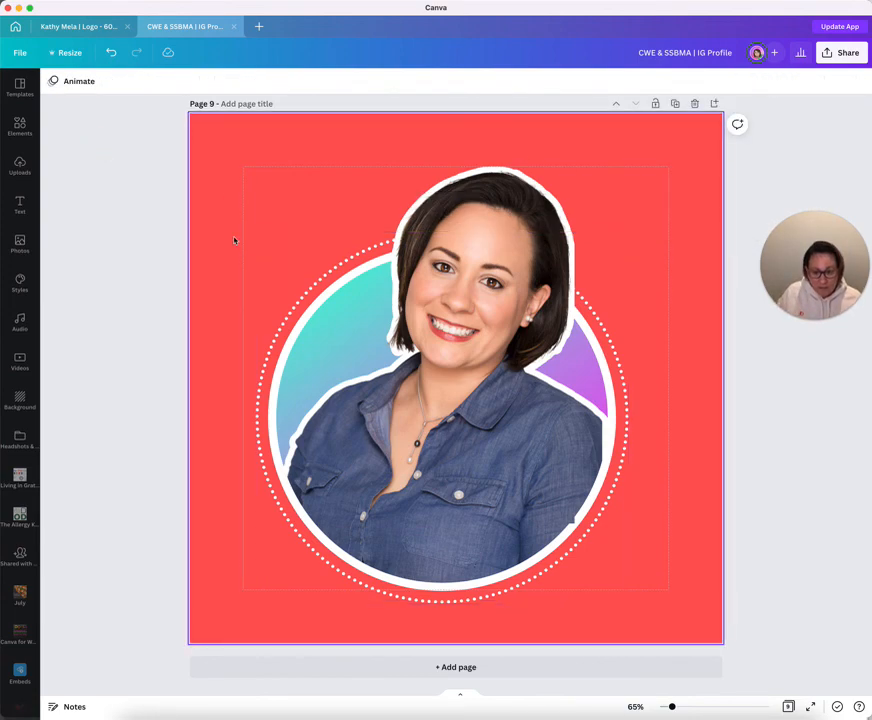
- Select the portrait, gradient circle and ring together, enlarge them to the width of the page margins, center them on the page, and deselect
drag(232, 241, 650, 492)
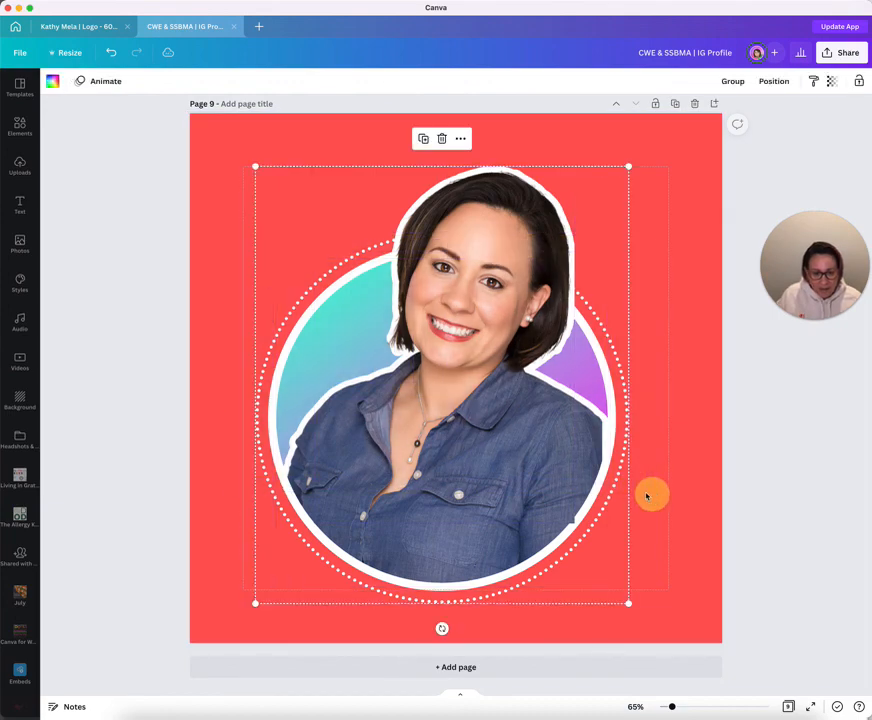
drag(504, 416, 492, 403)
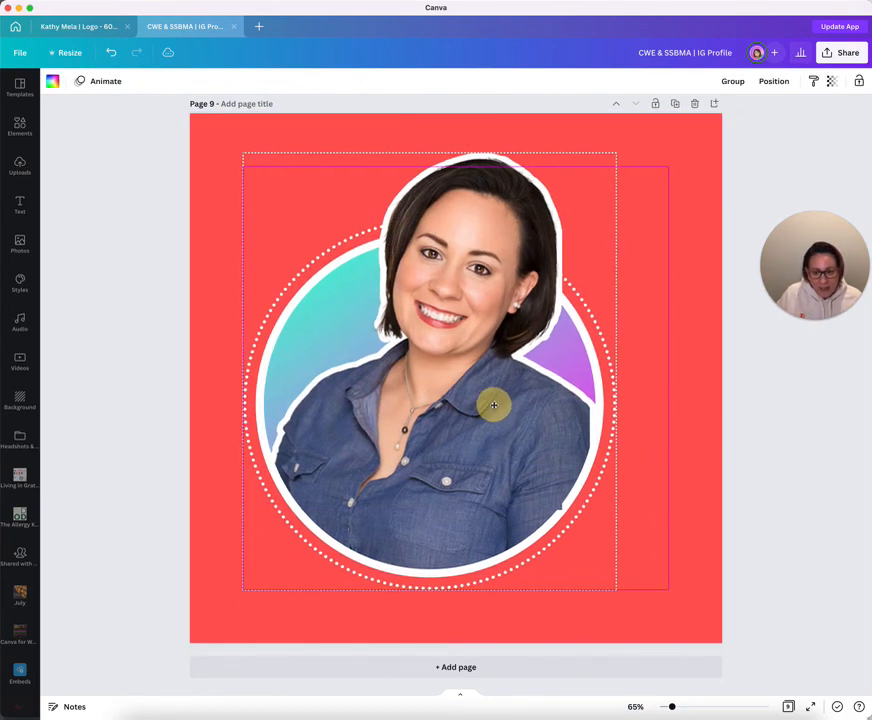
drag(616, 153, 691, 117)
drag(539, 245, 536, 282)
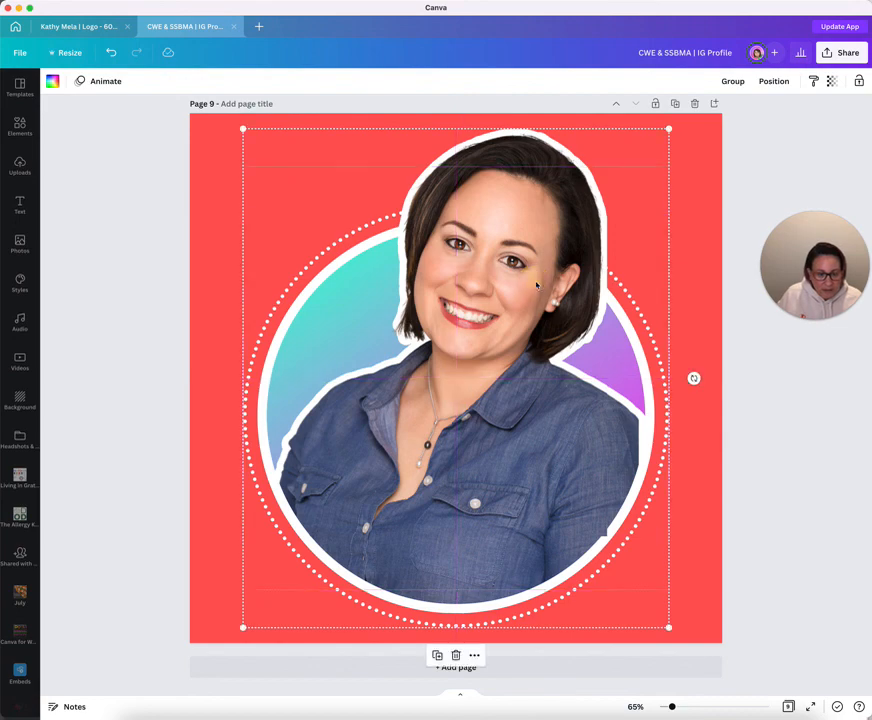
click(720, 331)
click(782, 370)
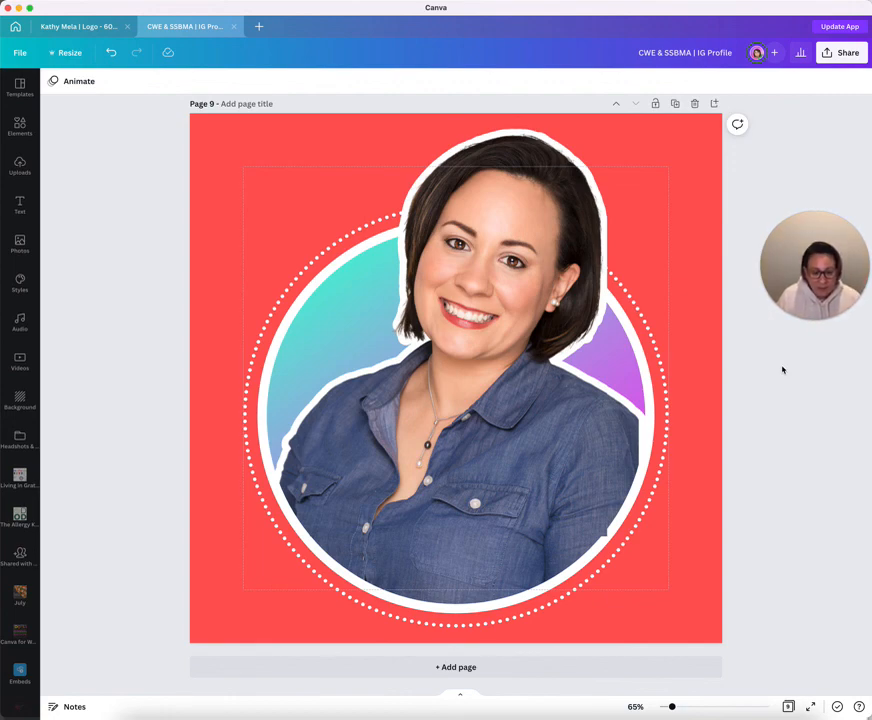
- Crop the lower edge of the upper portrait layer slightly to remove the sleeve bump overlapping the ring, and deselect it
click(561, 488)
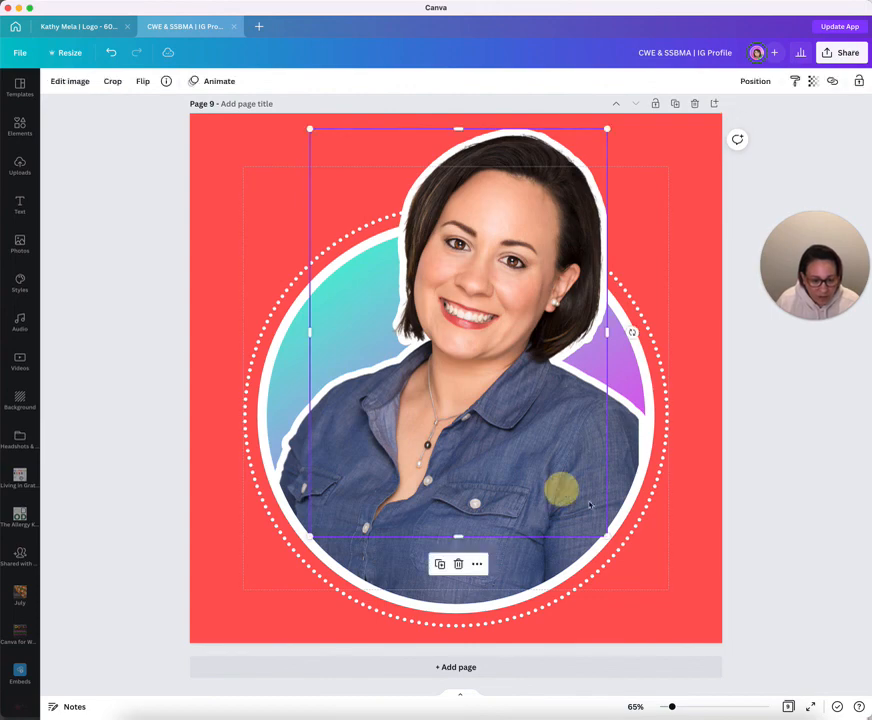
drag(458, 533, 457, 523)
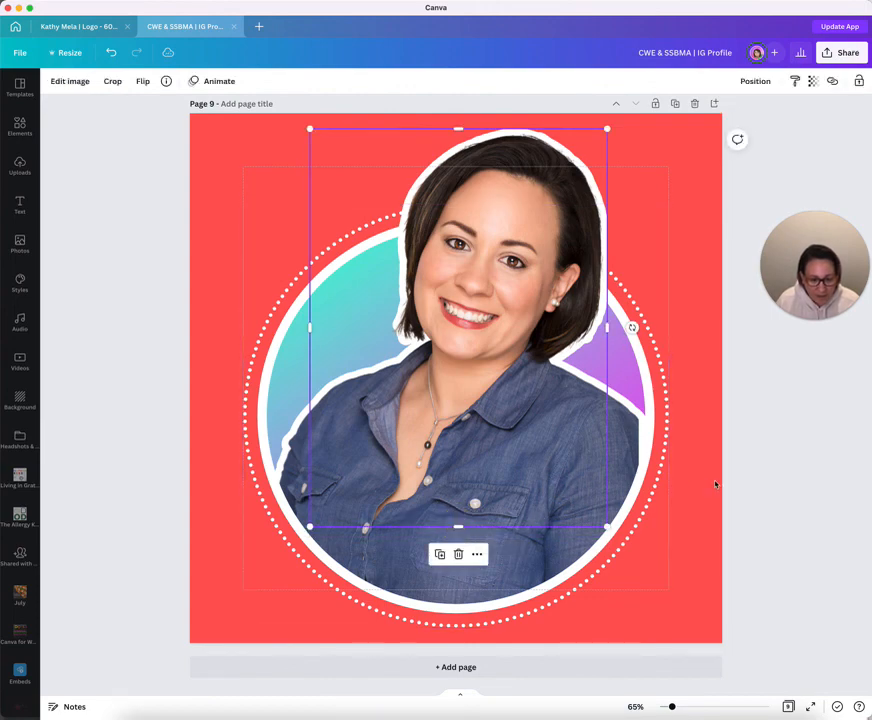
click(708, 483)
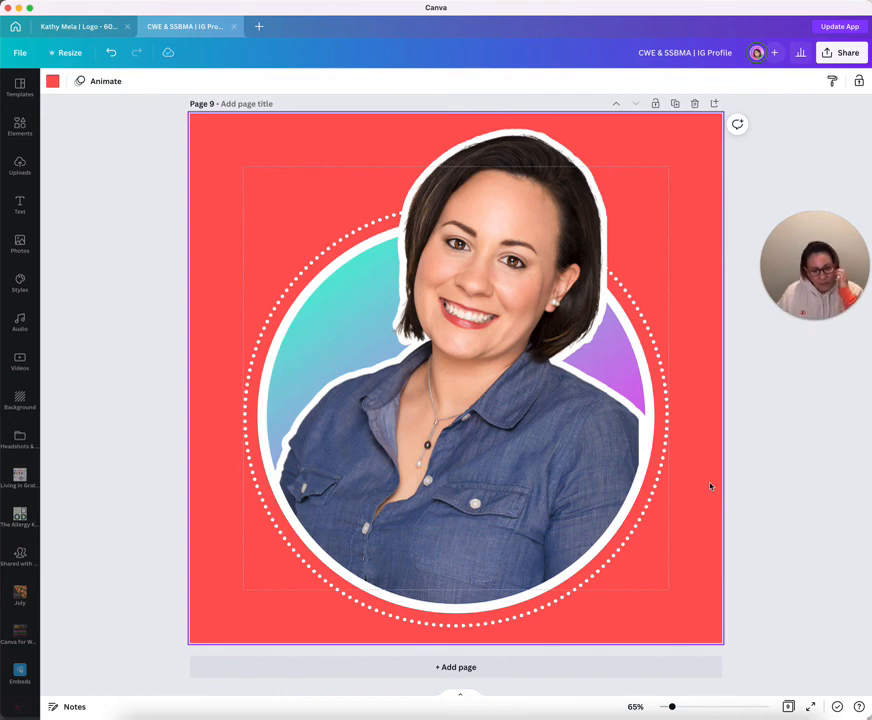